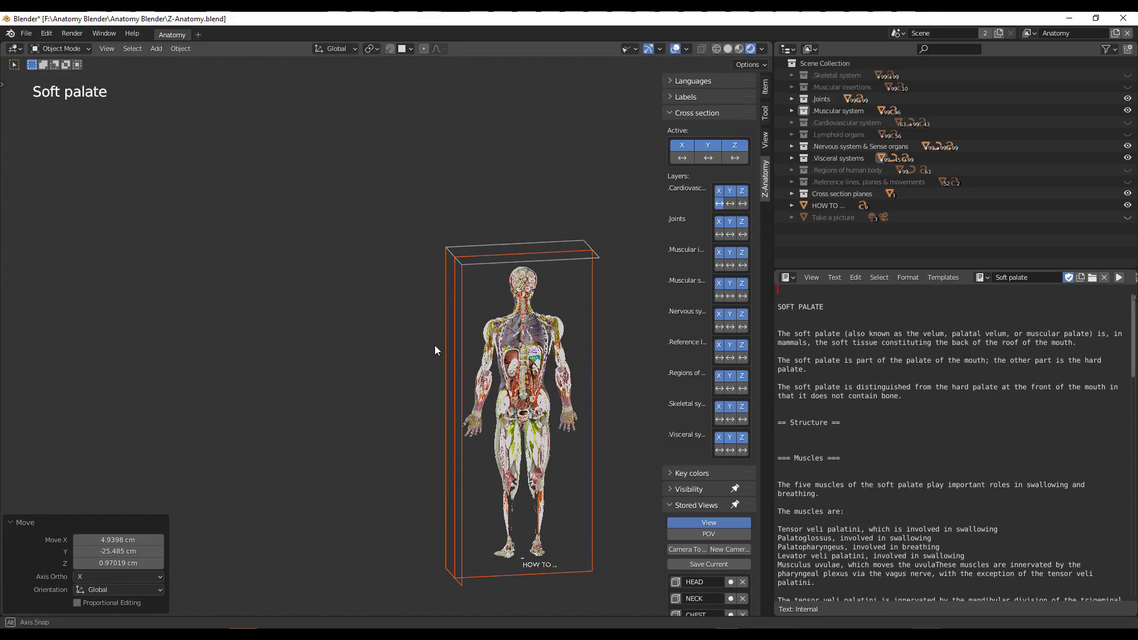
scroll(522, 351, "up", 8)
middle_click_drag(557, 378, 400, 441)
scroll(513, 383, "down", 9)
scroll(456, 453, "up", 5)
scroll(456, 452, "up", 2)
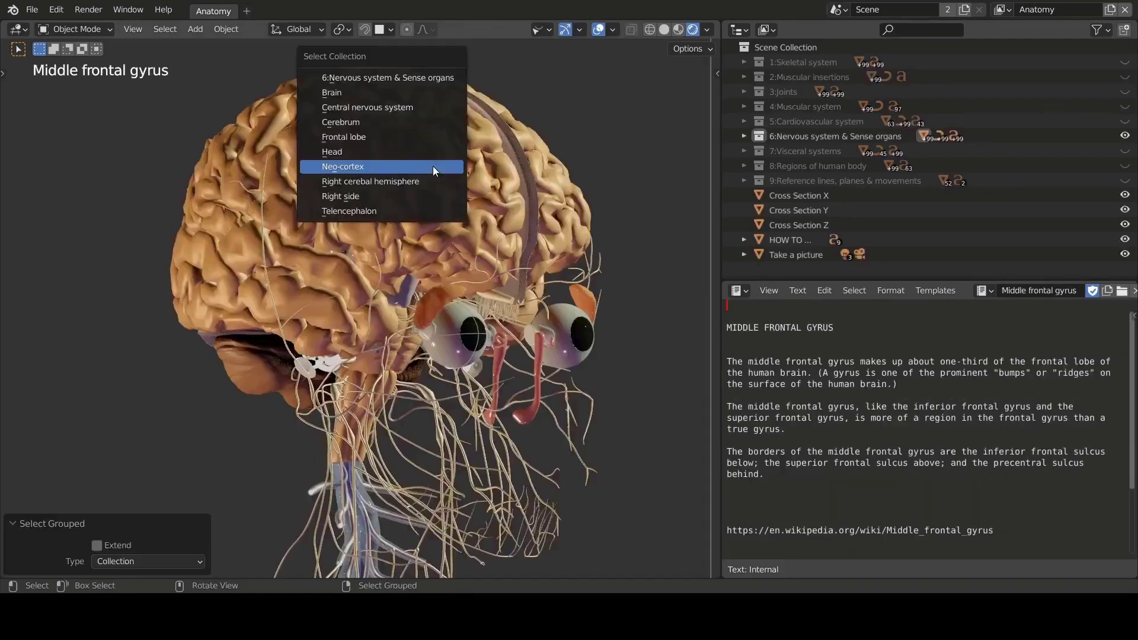
Step: Isolate individual structures, such as the large intestine and a facial bone of the skull, by hiding everything unselected
left_click(432, 166)
left_click(431, 165)
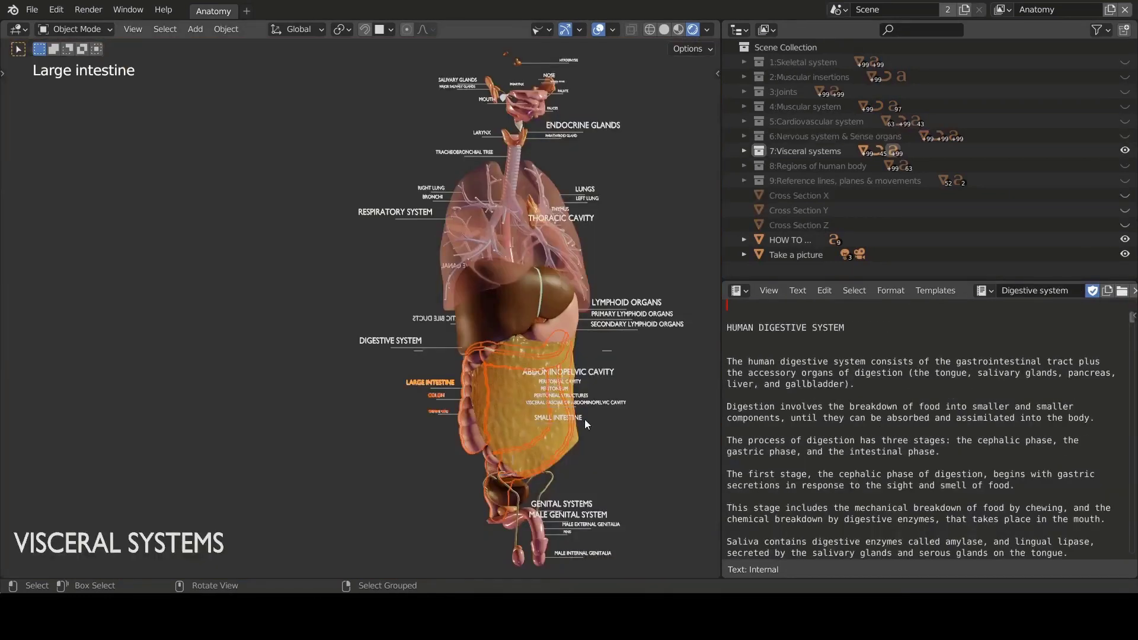
key("shift+h")
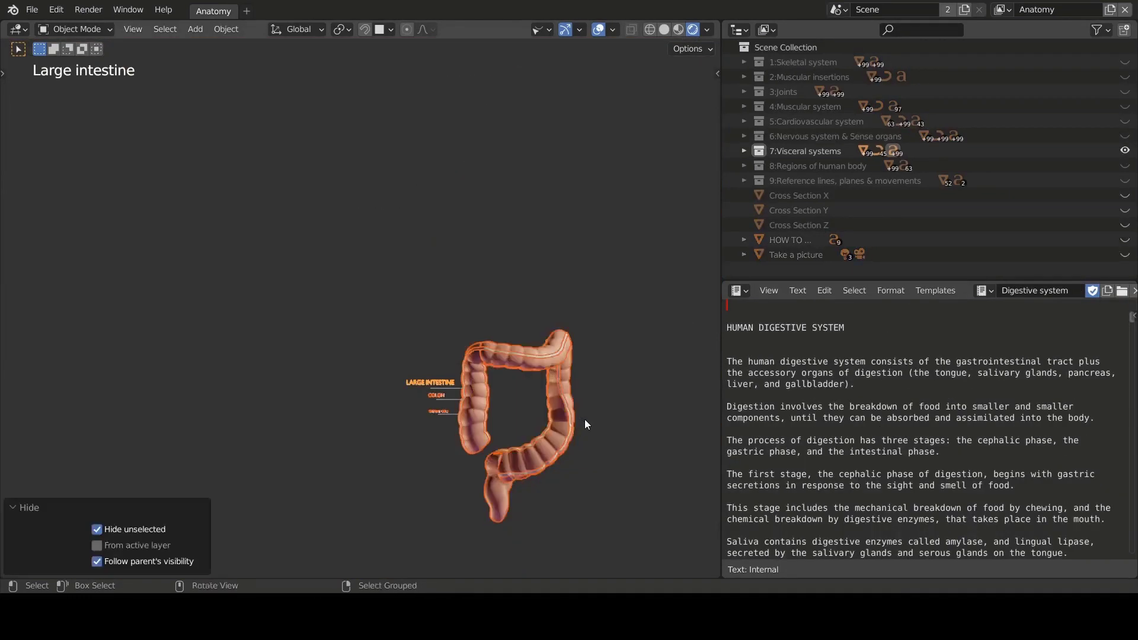
key("shift+h")
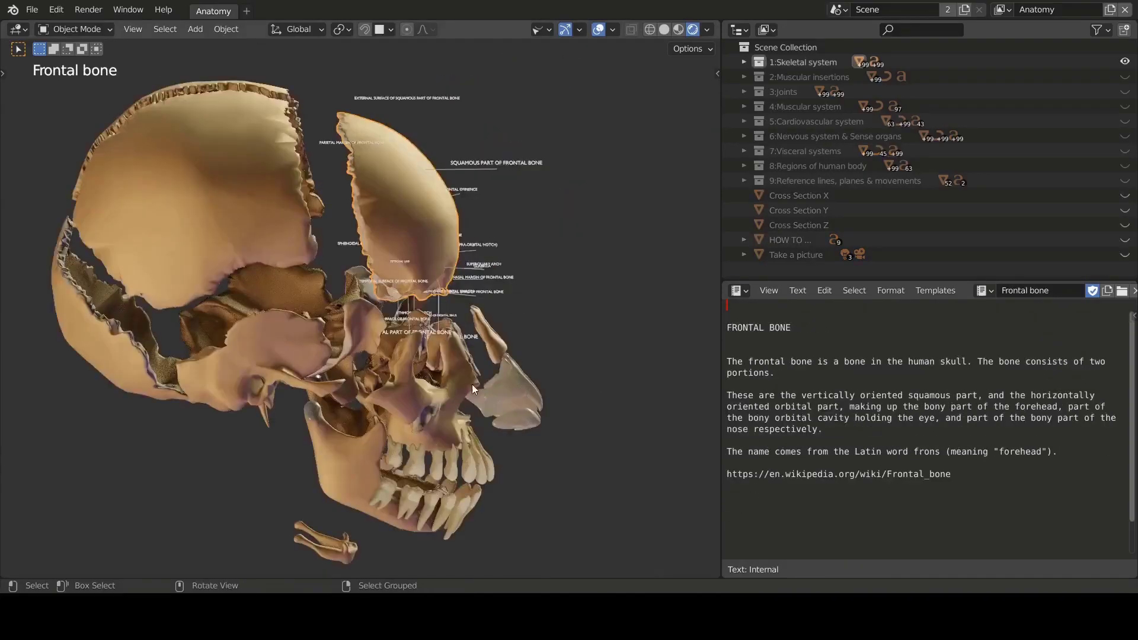
left_click(403, 382)
key("shift+h")
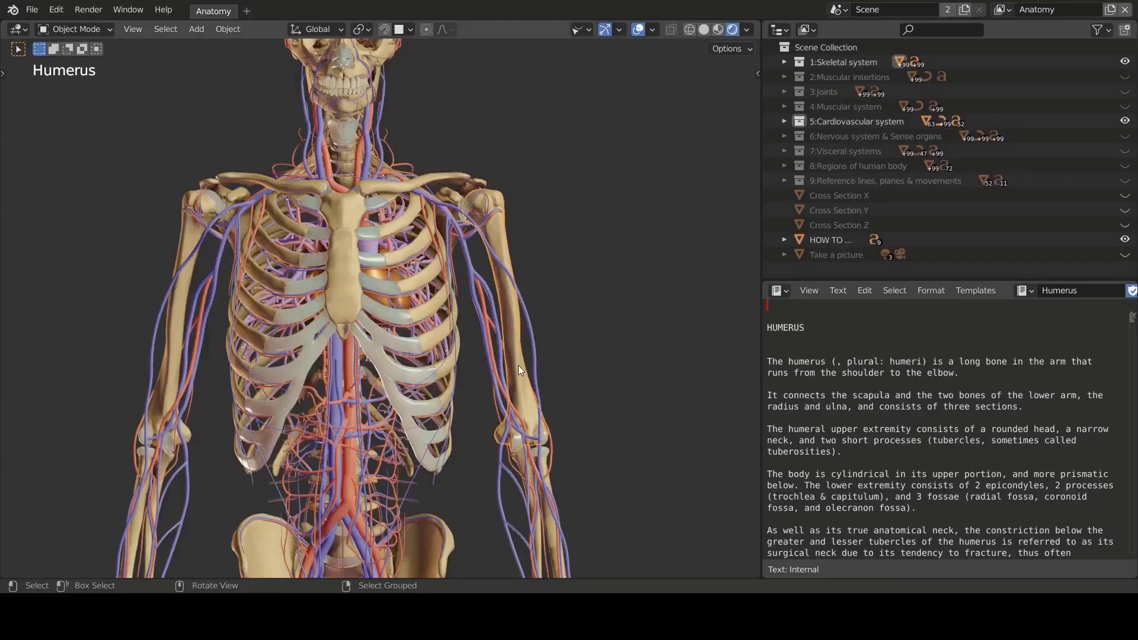
Step: Select the arm bones grouped with the humerus and hide them
key("shift+g")
left_click(518, 365)
left_click(518, 365)
key("h")
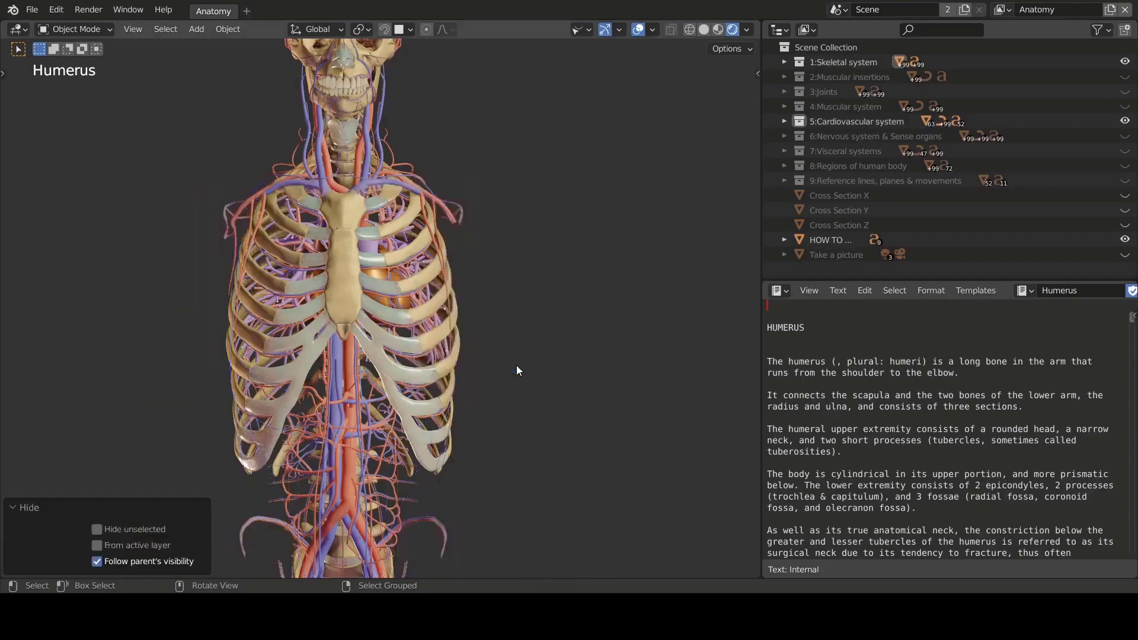
Step: Select the bones grouped with the rib cage and hide the rest of the skeleton around them
left_click(428, 354)
right_click(428, 354)
left_click(426, 380)
key("shift+h")
Step: Select every artery in the abdominal aorta's collection, Aorta', and hide the other vessels of the cardiovascular system
left_click(350, 467)
right_click(350, 467)
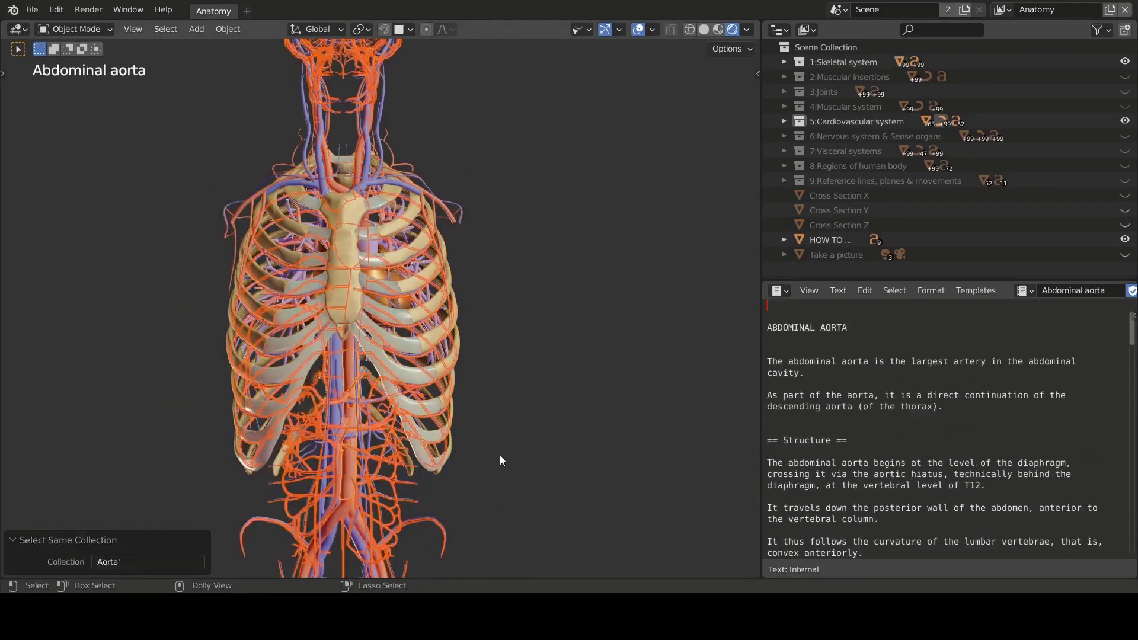
key("shift+h")
middle_click_drag(505, 458, 535, 448)
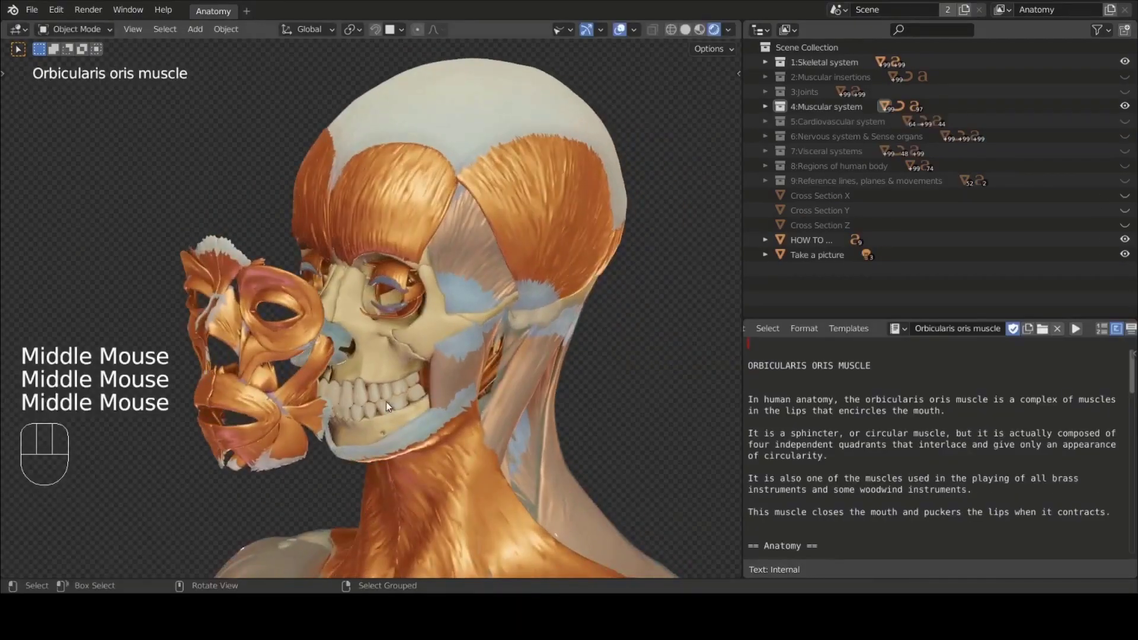
Step: Move the Take a picture camera about 31.9 cm along Z, rotate it about the global Z axis and render the image
key("a")
key("alt+g")
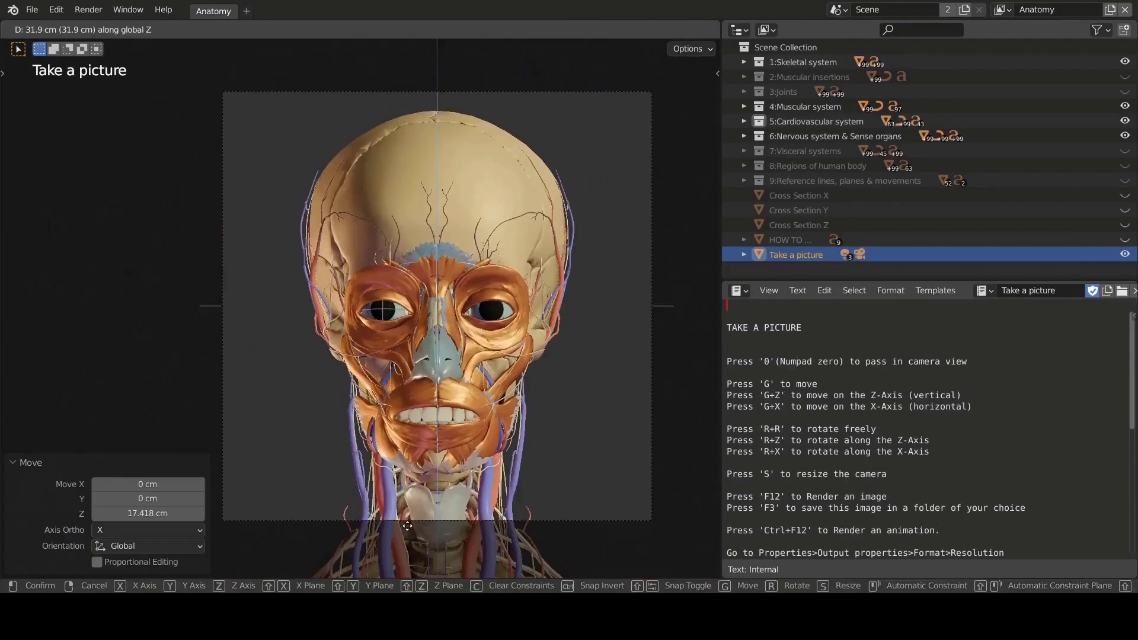
key("Return")
key("r")
key("z")
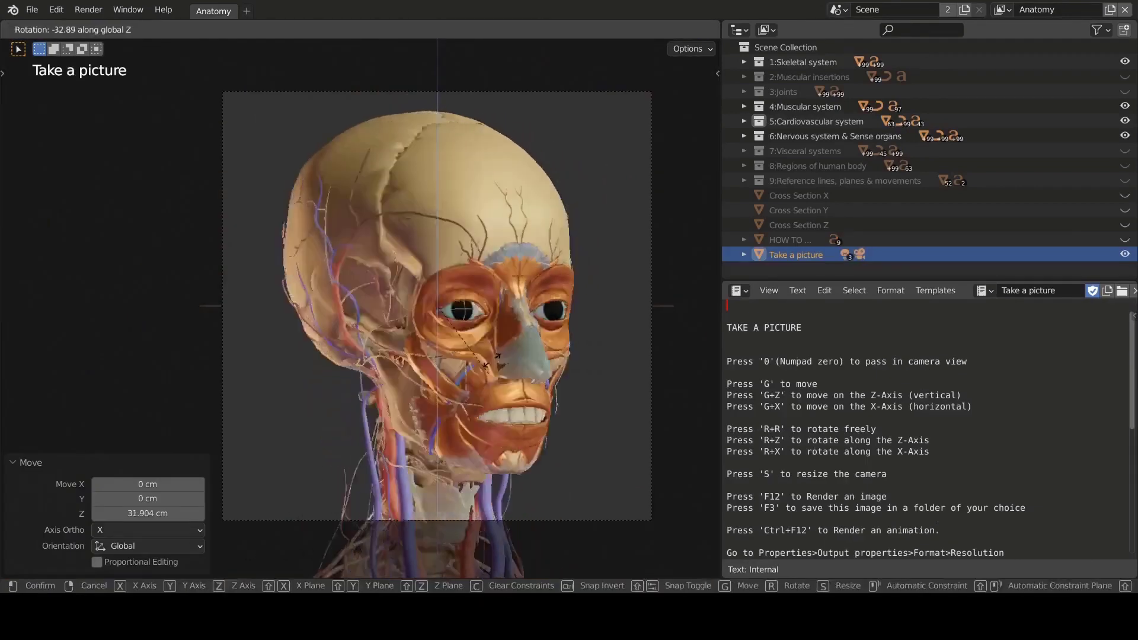
key("Return")
key("F12")
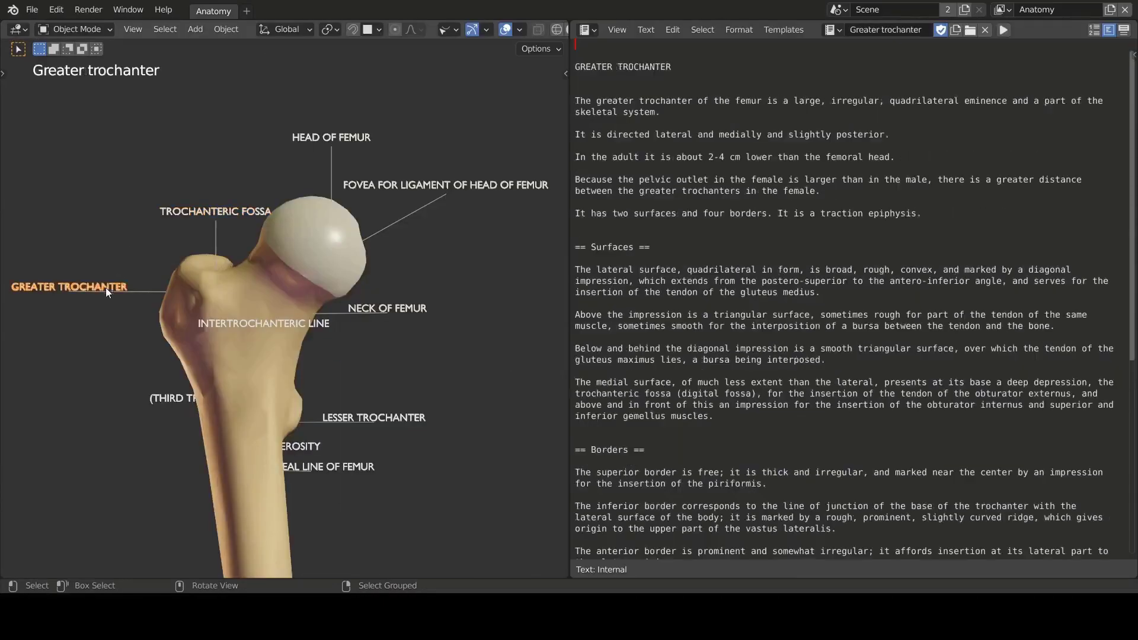
Step: Select the femur labels, including lesser trochanter, intertrochanteric line, greater trochanter and trochanteric fossa, to read their descriptions
left_click(120, 332)
left_click(392, 417)
left_click(199, 325)
left_click(110, 285)
left_click(215, 212)
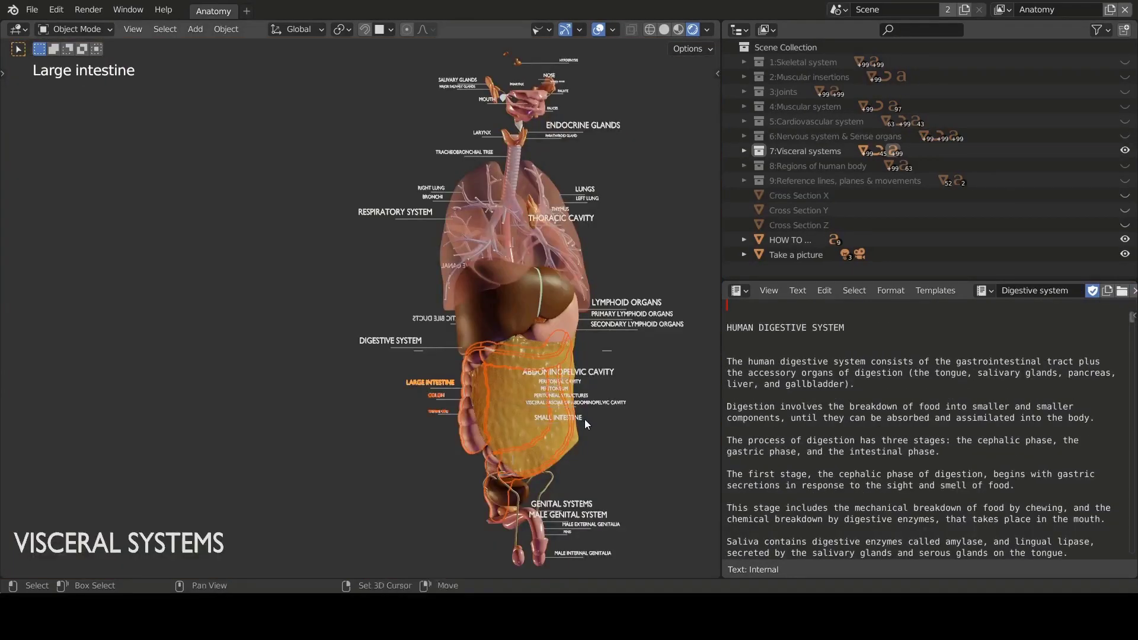
Step: Isolate the selected putamen by hiding the unselected parts of the nervous system
key("shift+h")
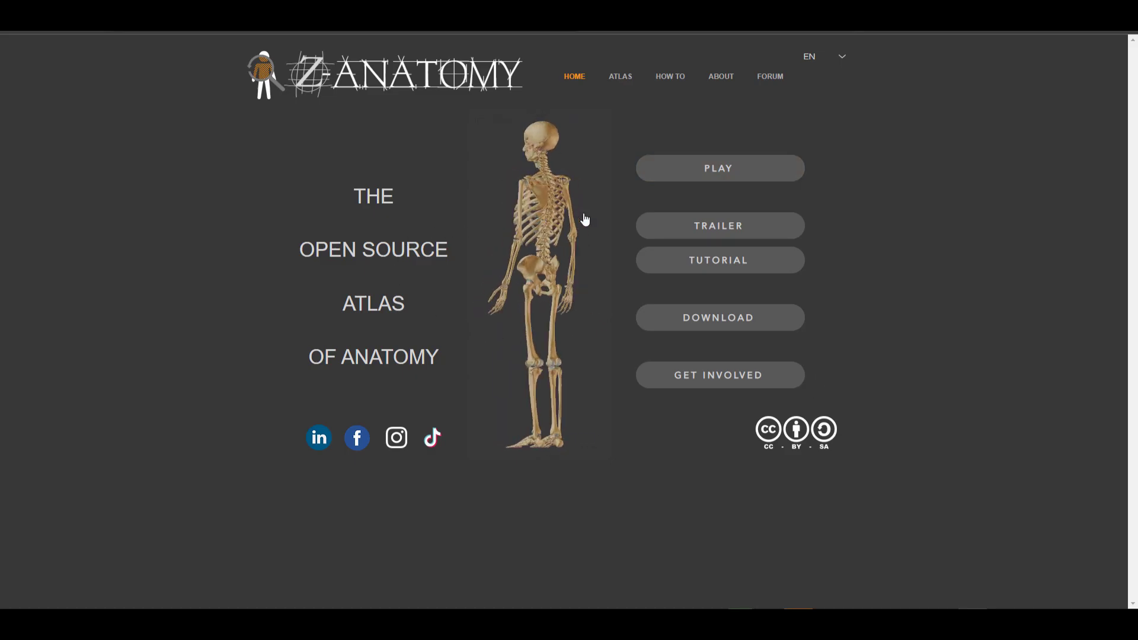
Step: Open the Atlas page of the Z-Anatomy website and go to its embedded trial app
left_click(622, 79)
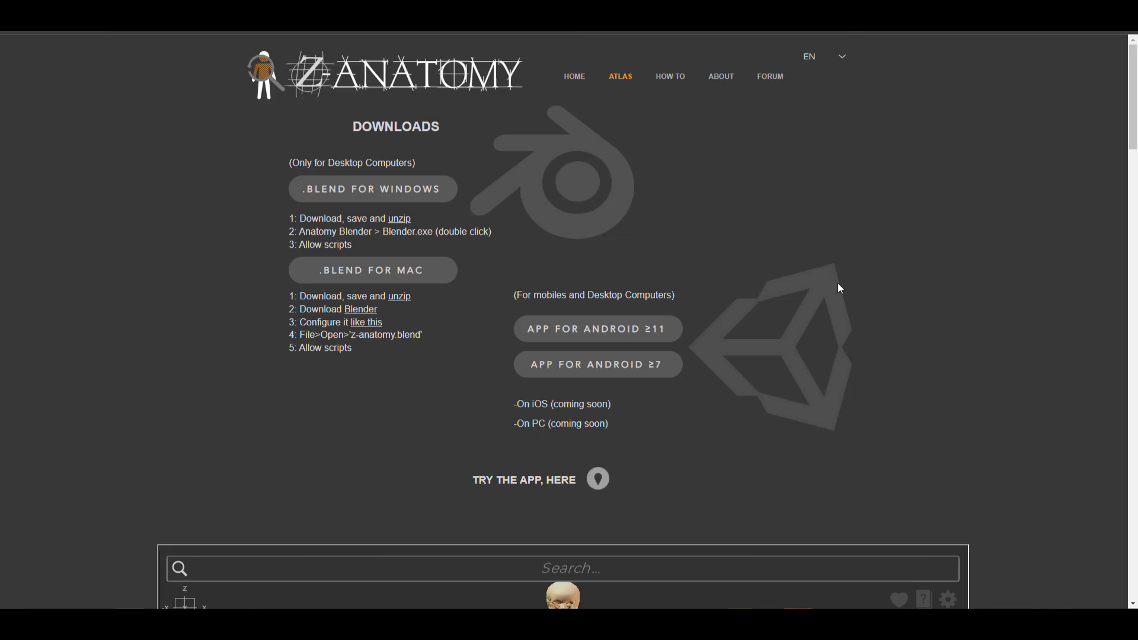
scroll(863, 293, "down", 4)
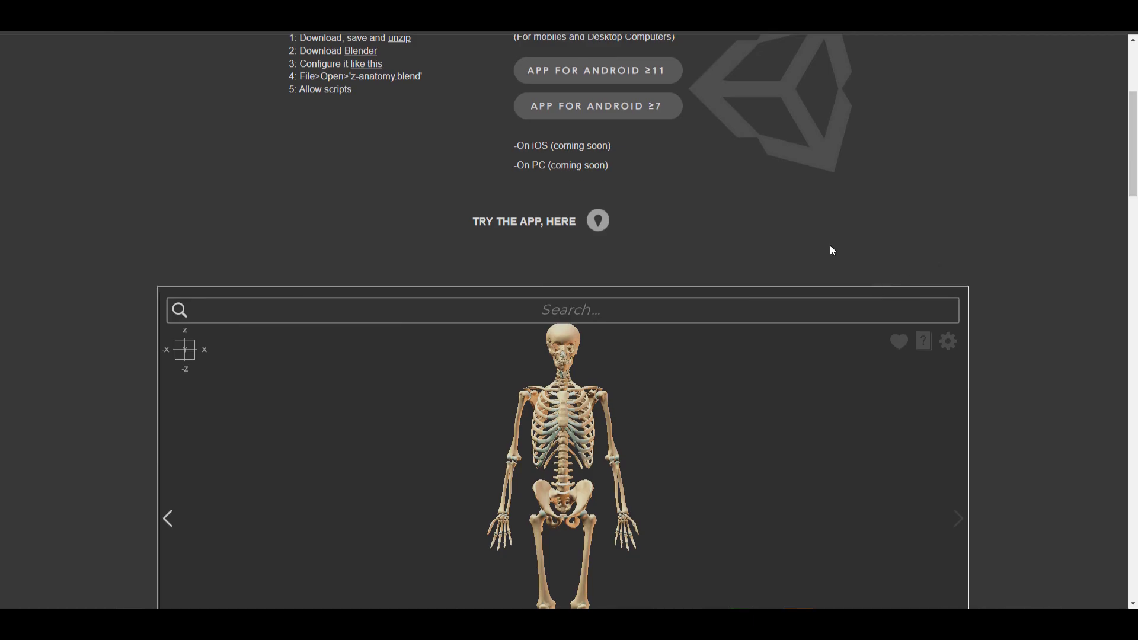
scroll(832, 250, "down", 3)
Step: Make the muscular system and the nervous system visible in the embedded atlas alongside the skeletal system
left_click(169, 346)
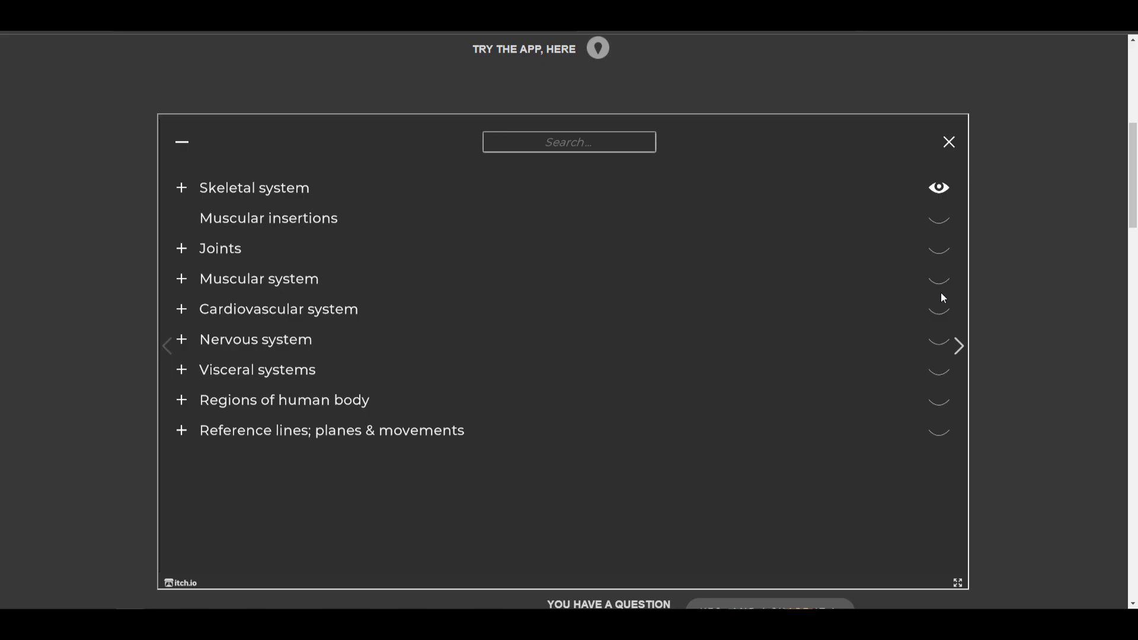
left_click(959, 346)
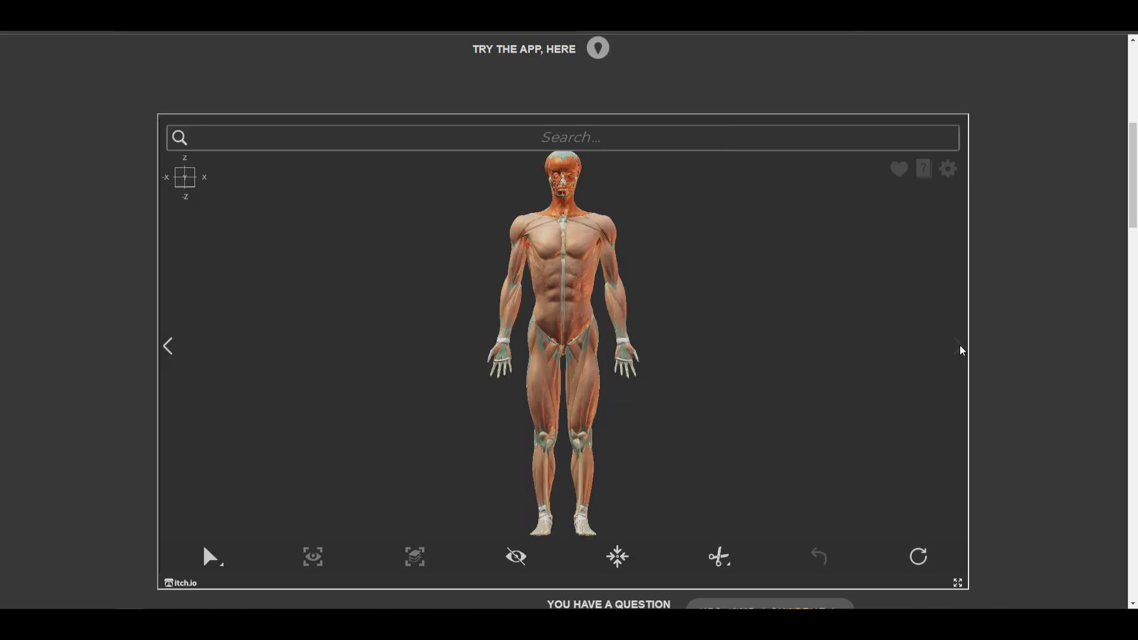
left_click(168, 349)
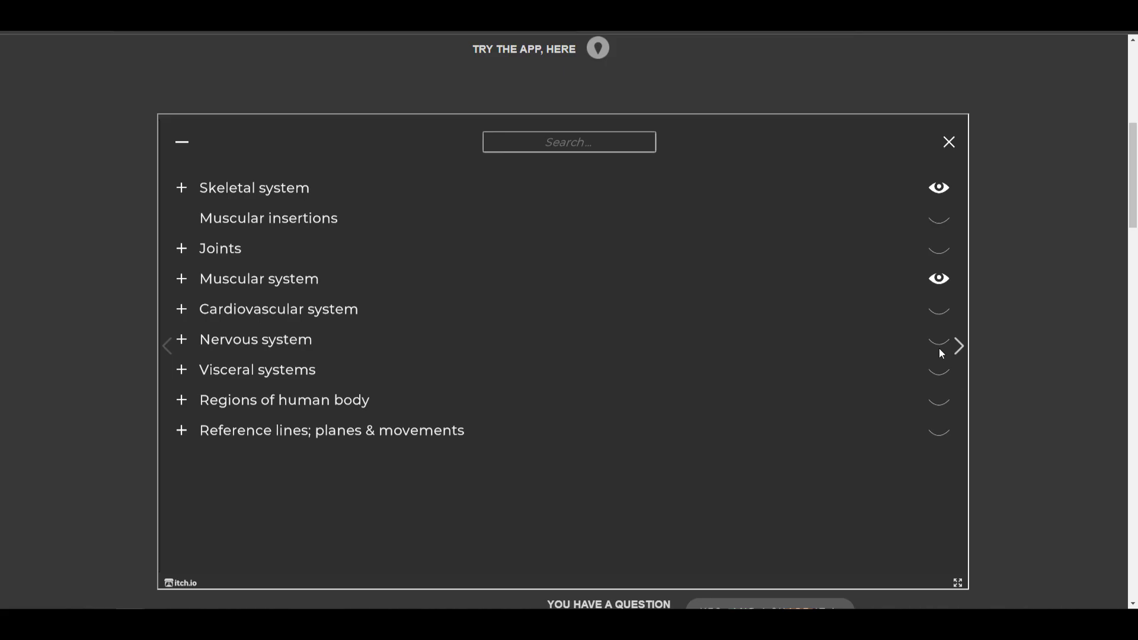
left_click(959, 346)
scroll(596, 309, "up", 3)
scroll(596, 309, "down", 3)
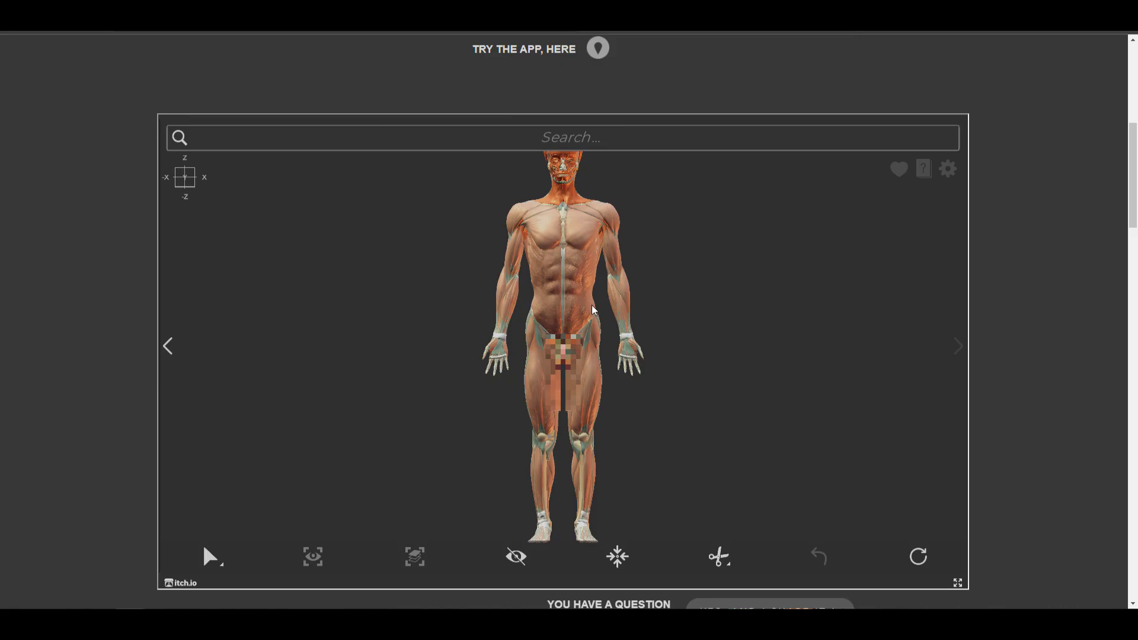
left_click(169, 346)
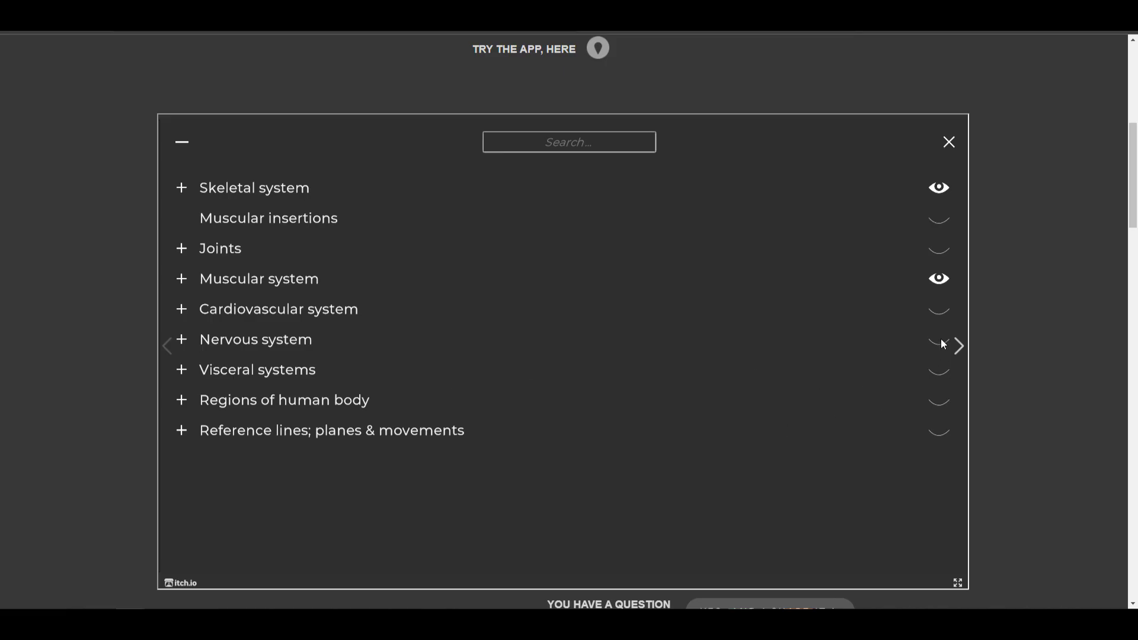
left_click(958, 347)
Step: Search the atlas for "Heart" and choose Arteries of heart
left_click(583, 142)
type("Heart")
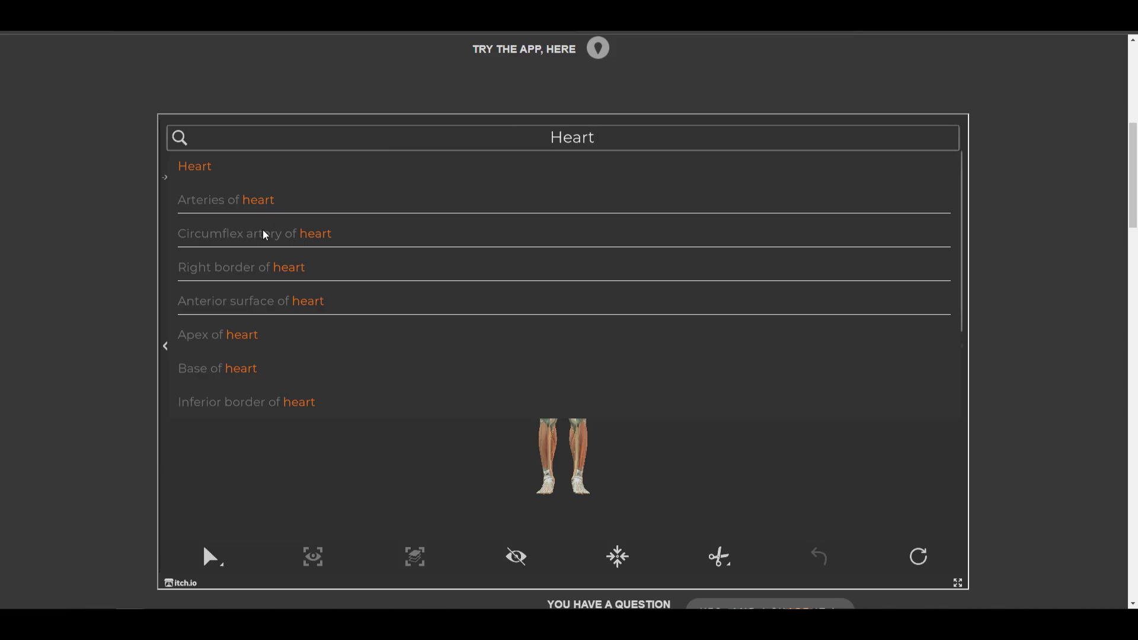
left_click(229, 208)
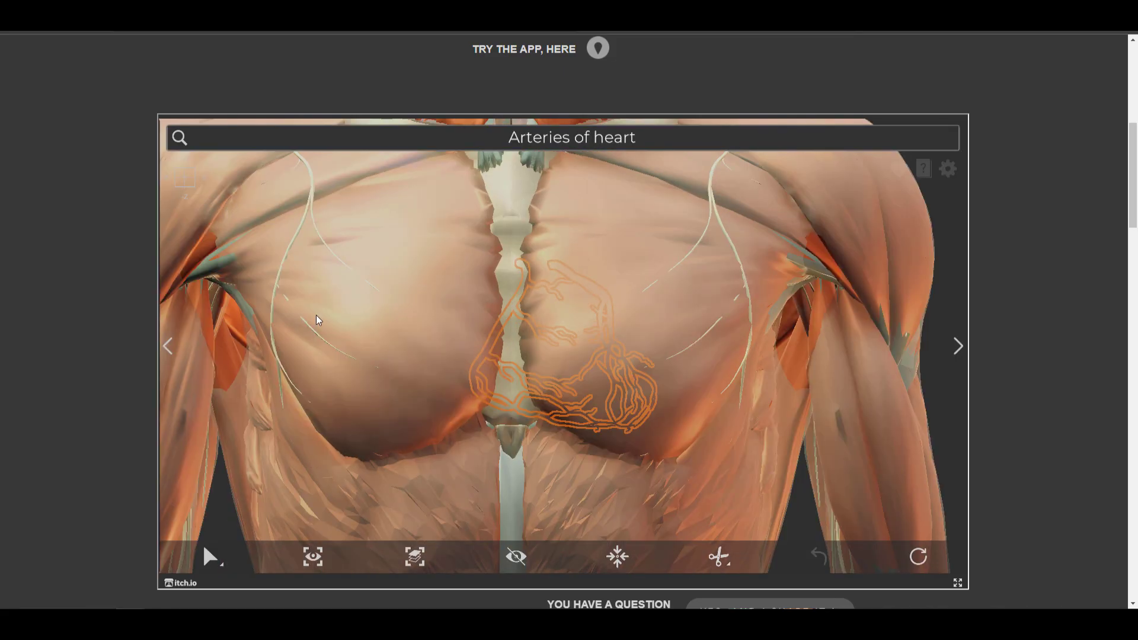
Step: Hide the skeletal and muscular systems to uncover the arteries of the heart
left_click(169, 349)
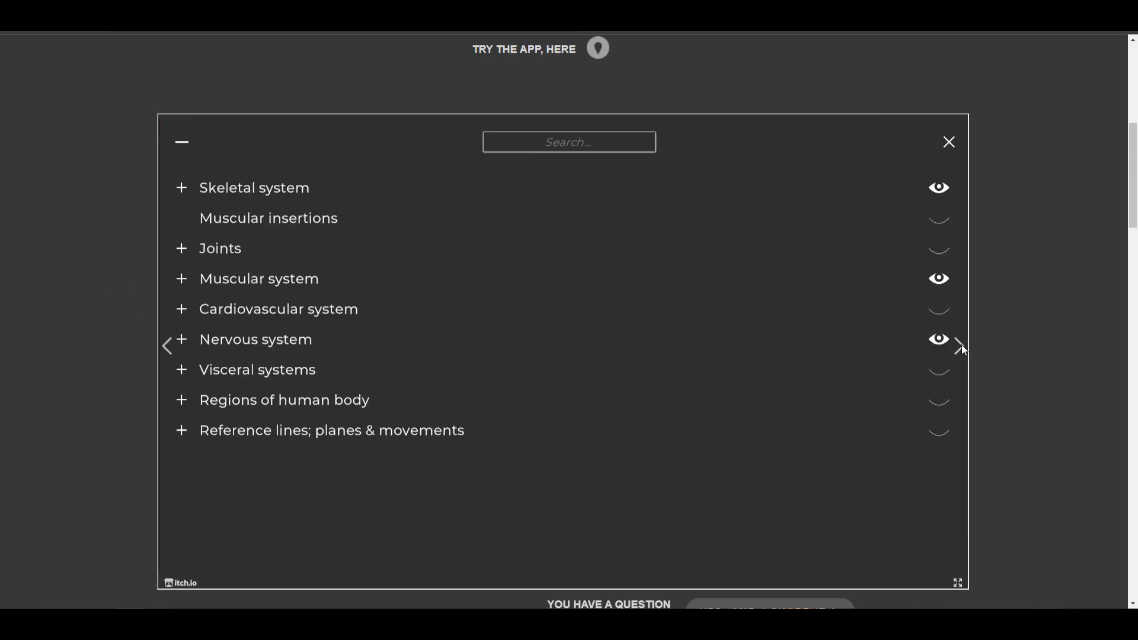
left_click(939, 185)
left_click(939, 281)
left_click(958, 347)
left_click_drag(828, 432, 741, 424)
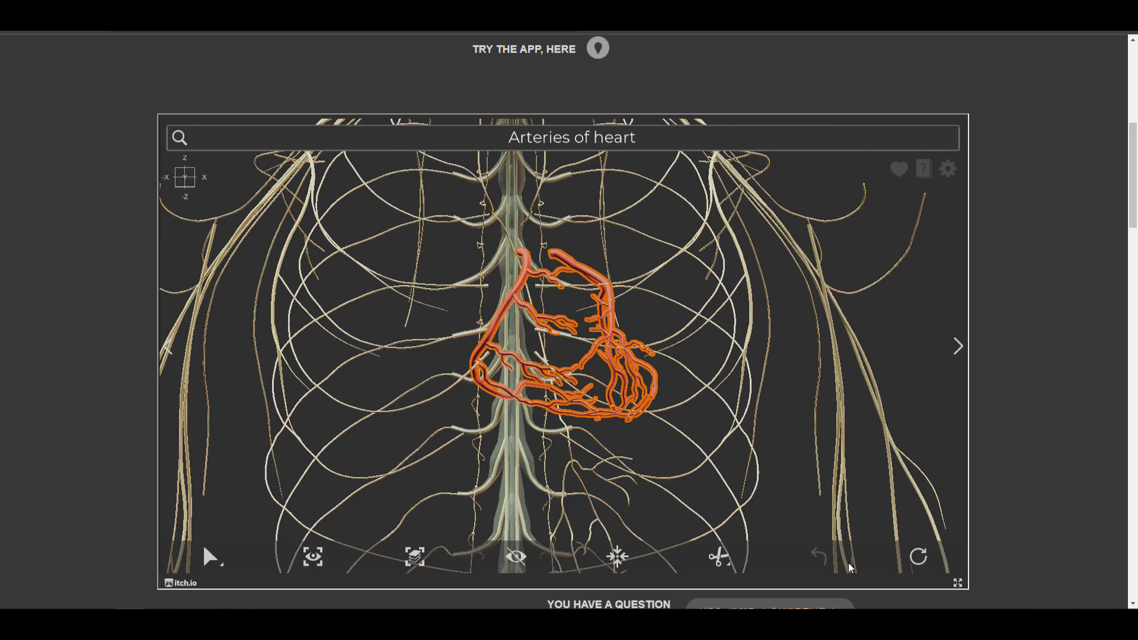
Step: Examine the heart arteries within the nervous system in full screen, and from several angles and distances in the embedded view
left_click(957, 583)
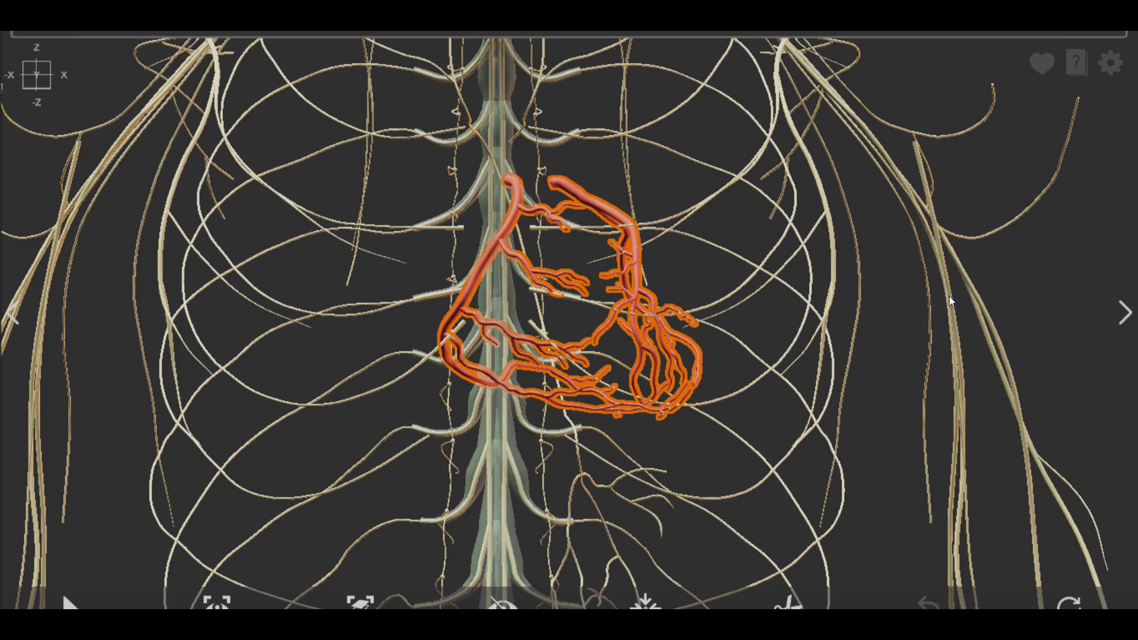
key("Escape")
scroll(773, 361, "down", 3)
middle_click_drag(772, 360, 831, 328)
left_click_drag(825, 310, 670, 326)
scroll(688, 325, "down", 2)
scroll(657, 323, "down", 3)
scroll(598, 306, "down", 3)
scroll(598, 306, "up", 4)
scroll(598, 306, "down", 3)
left_click_drag(598, 306, 701, 357)
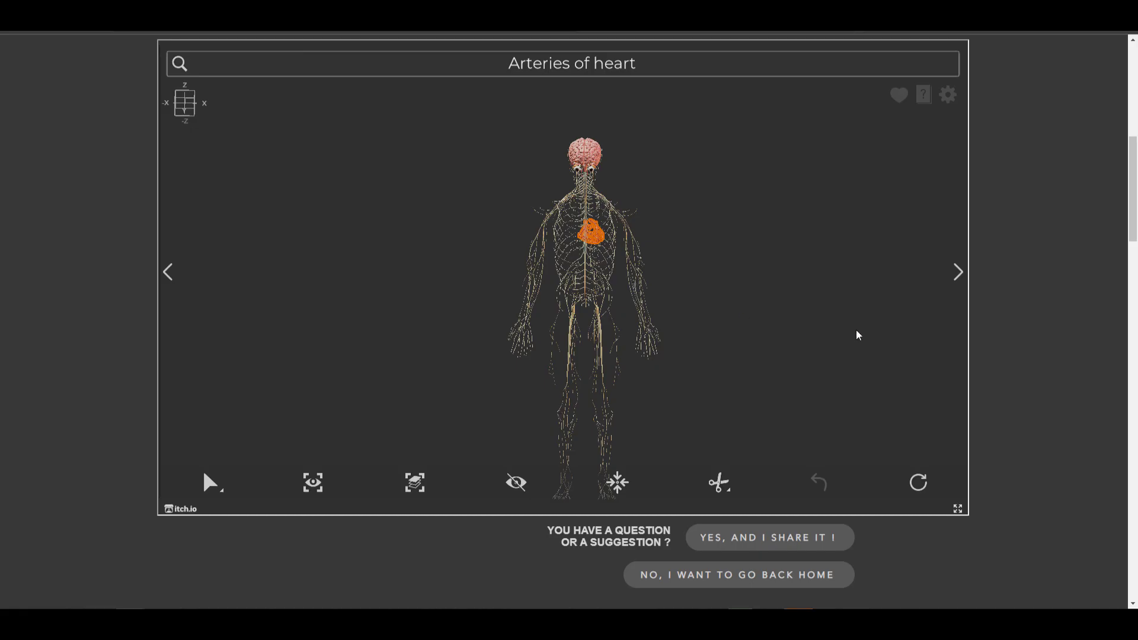
scroll(889, 323, "up", 3)
scroll(1019, 303, "up", 8)
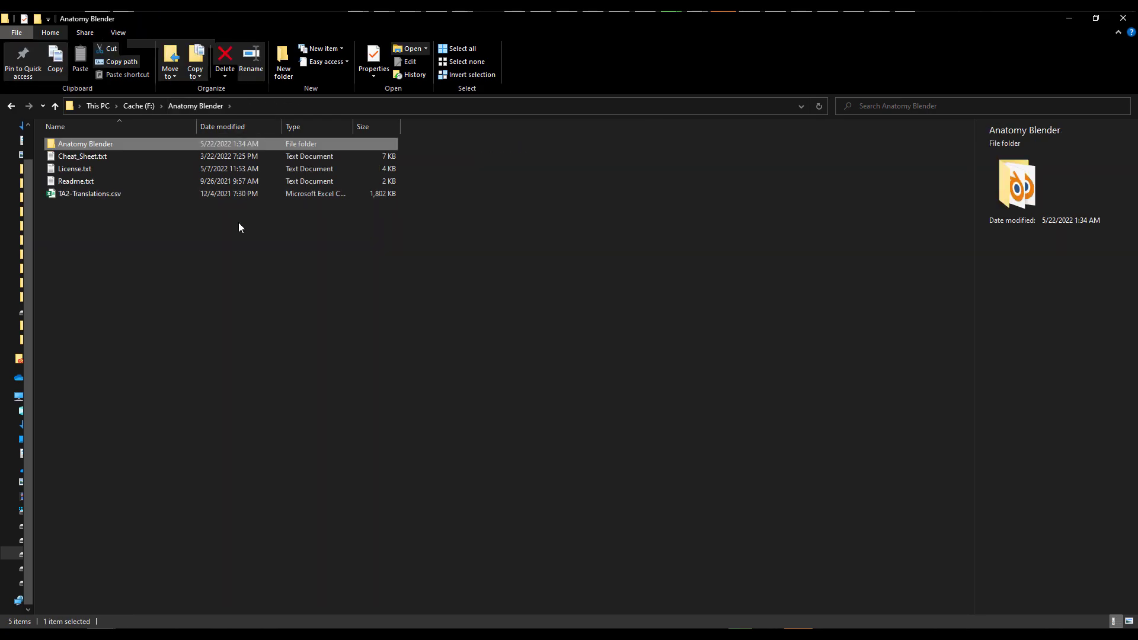
Step: In File Explorer, open the Anatomy Blender folder and load Z-Anatomy.blend in Blender to view the full skeleton
double_click(231, 144)
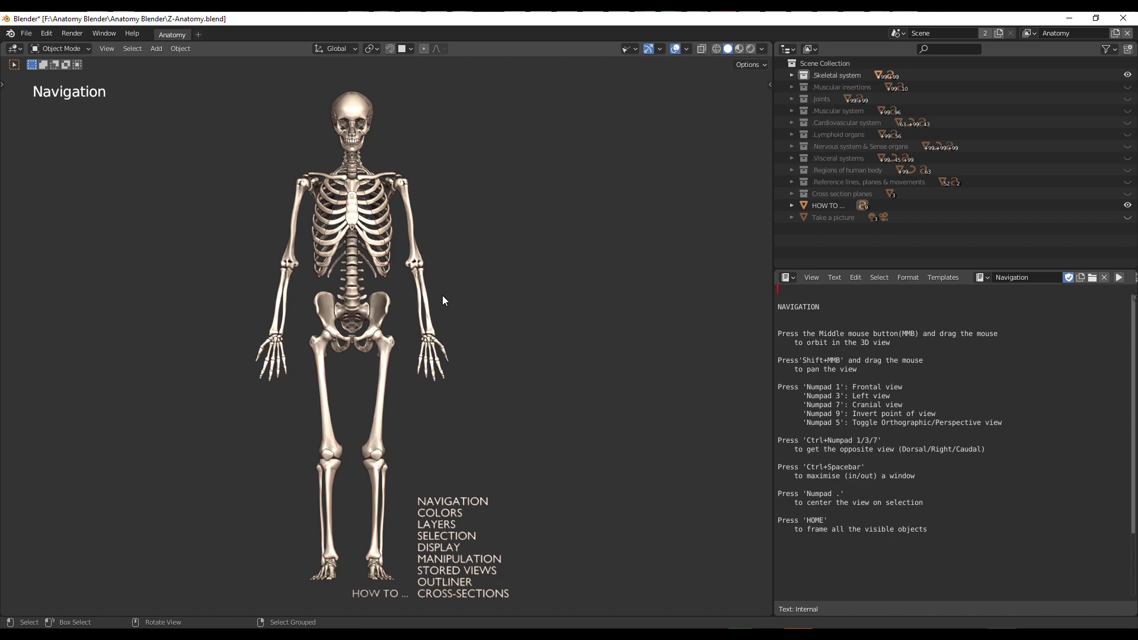
scroll(442, 301, "up", 5)
scroll(443, 300, "down", 10)
scroll(442, 300, "up", 9)
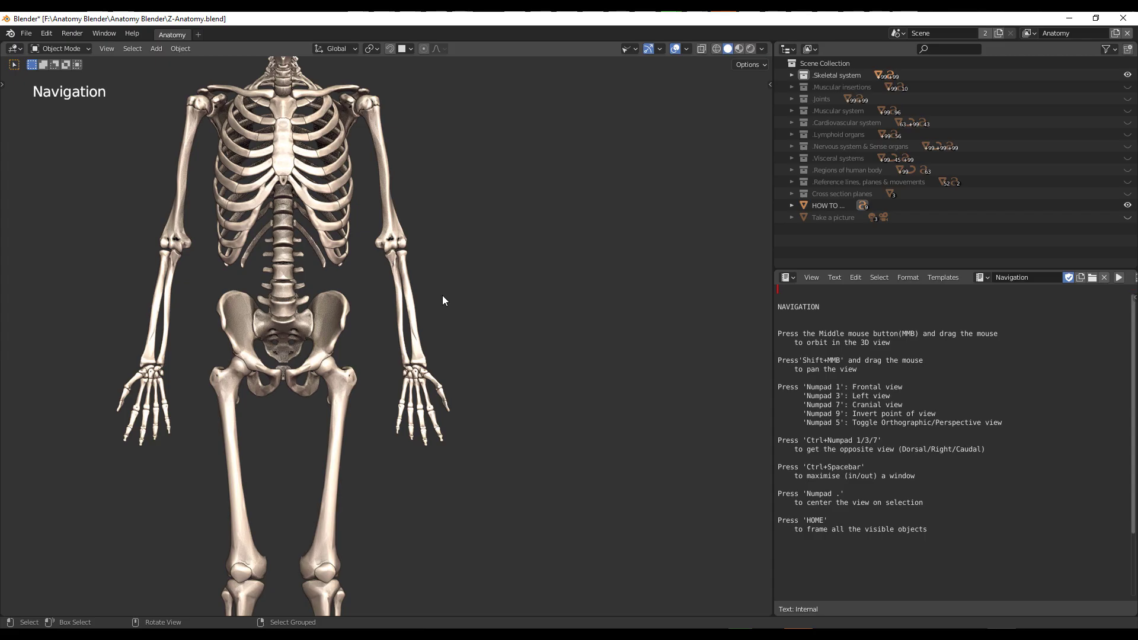
scroll(442, 300, "down", 4)
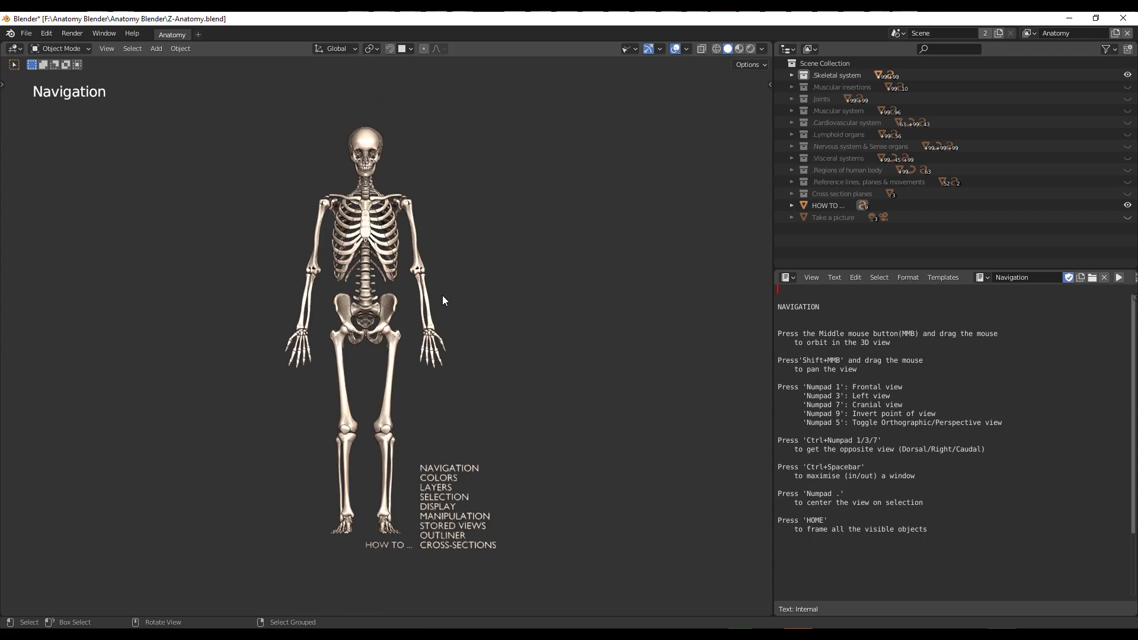
scroll(442, 300, "up", 1)
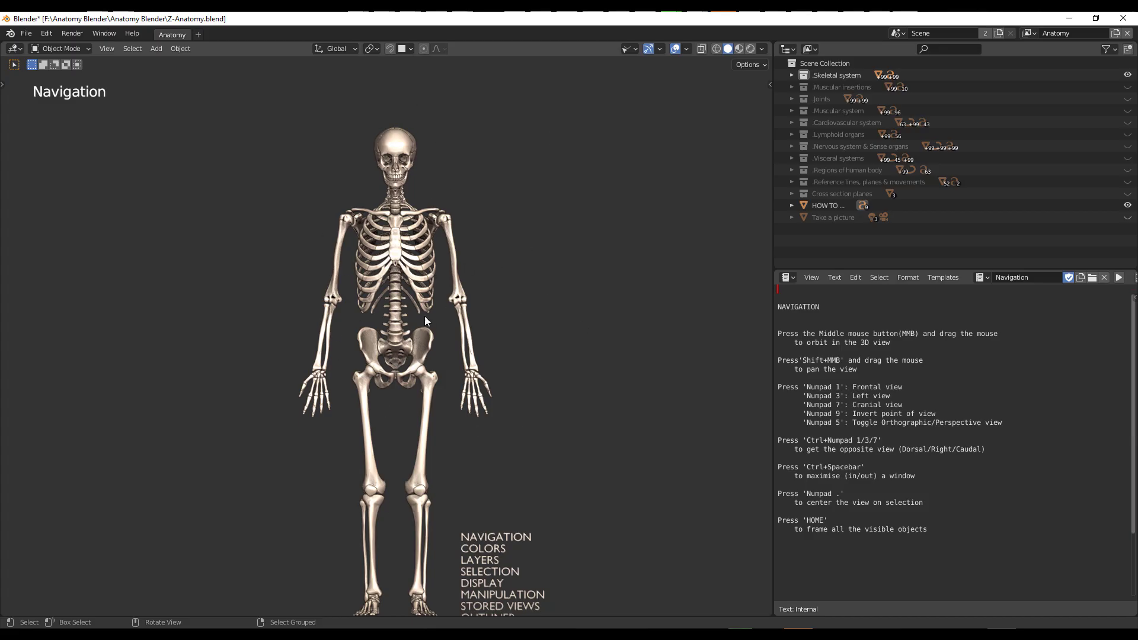
Step: Show only the Muscular insertions collection in the 3D view and inspect the insertions around the pelvis
key("2")
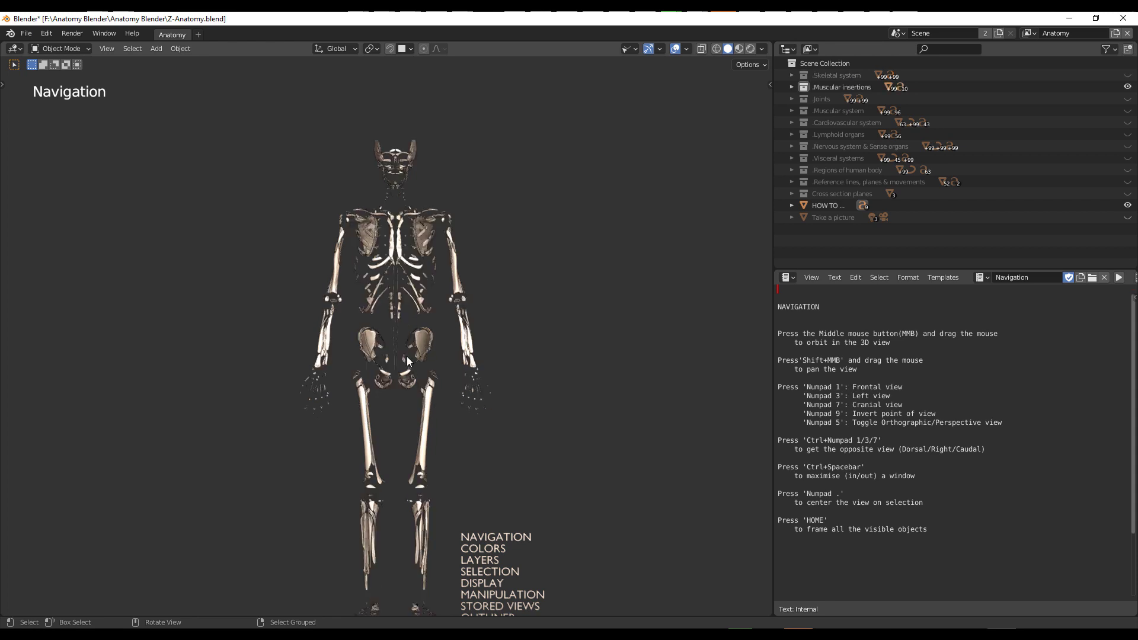
scroll(407, 356, "up", 8)
scroll(518, 335, "down", 8)
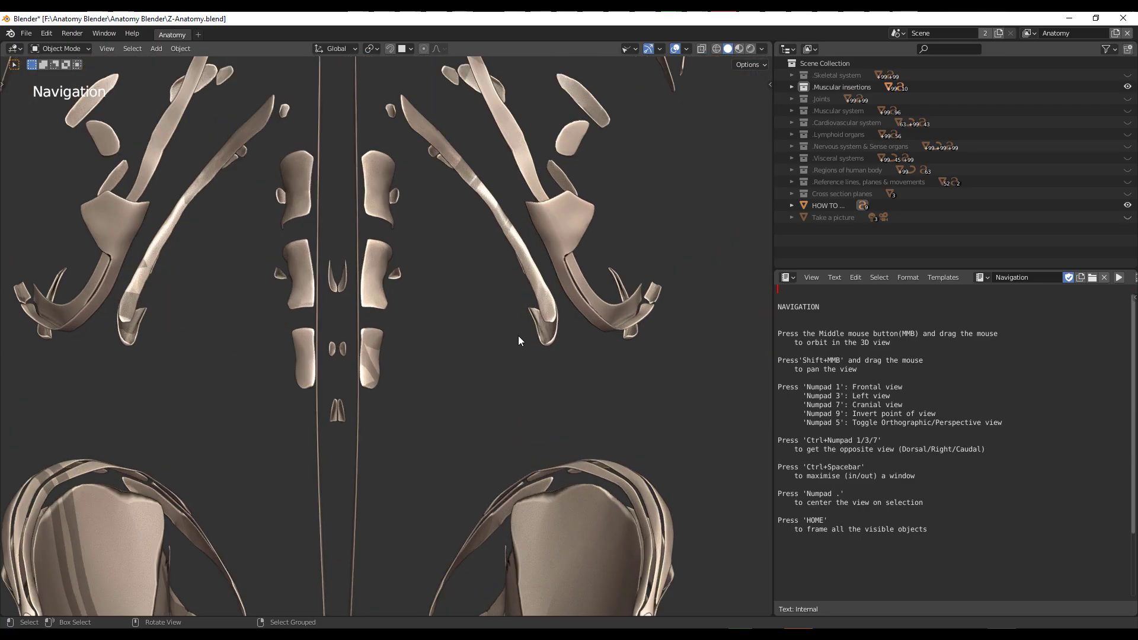
scroll(563, 391, "up", 10)
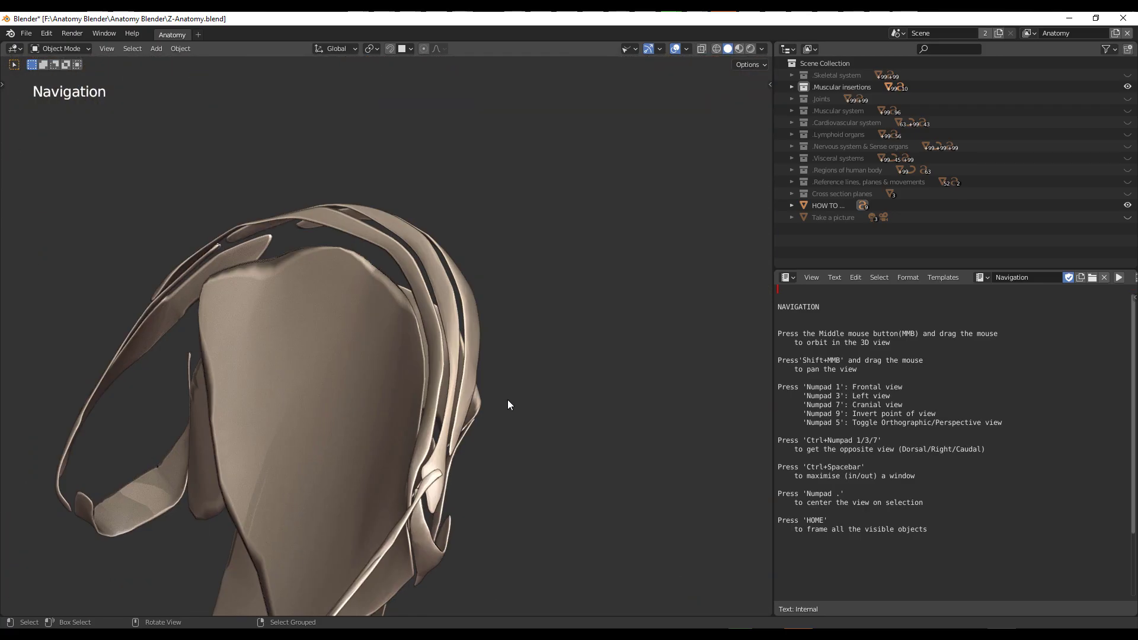
Step: Switch the 3D view to show only the Joints collection
key("3")
scroll(504, 400, "down", 8)
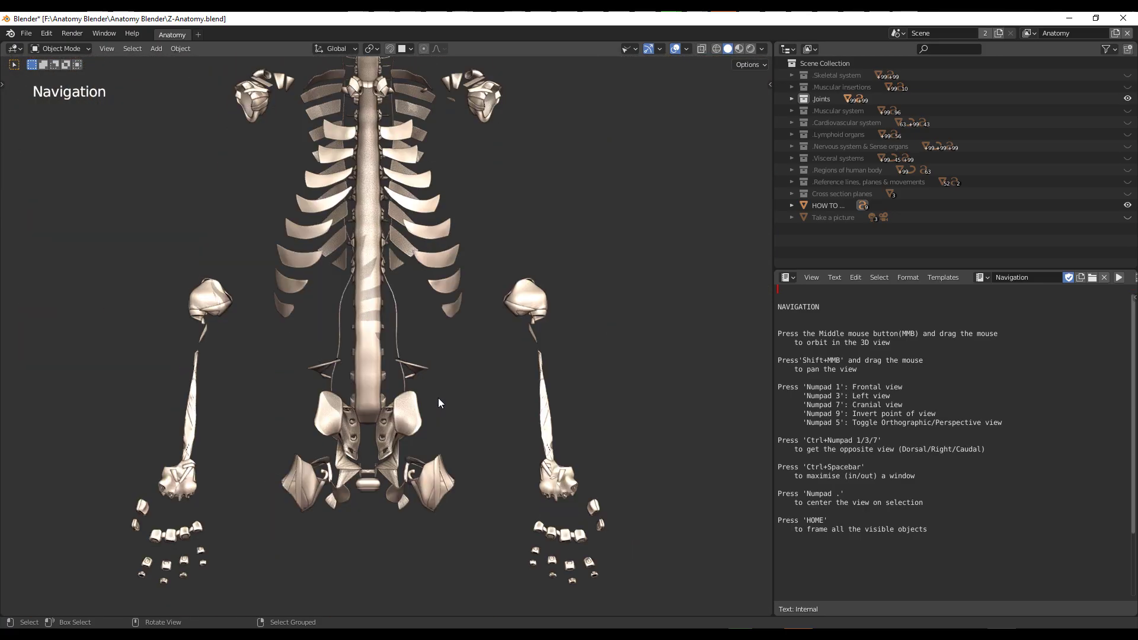
Step: Inspect the joints from the pelvis and hands down to the knees and feet, then the whole body
scroll(439, 403, "down", 8)
scroll(482, 467, "up", 10)
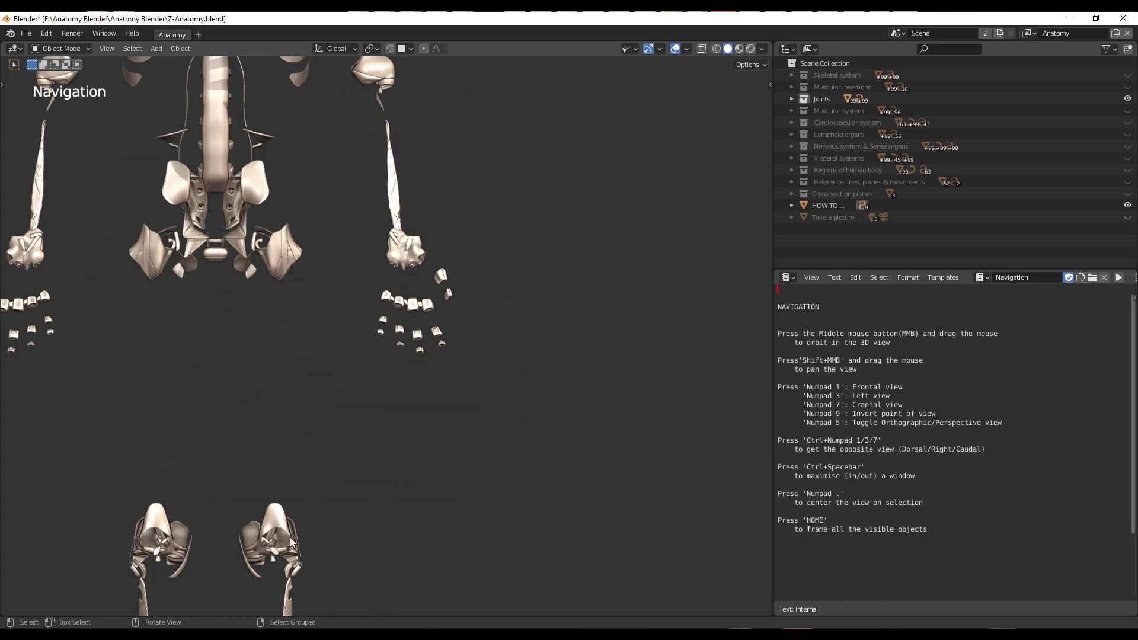
scroll(322, 390, "down", 6)
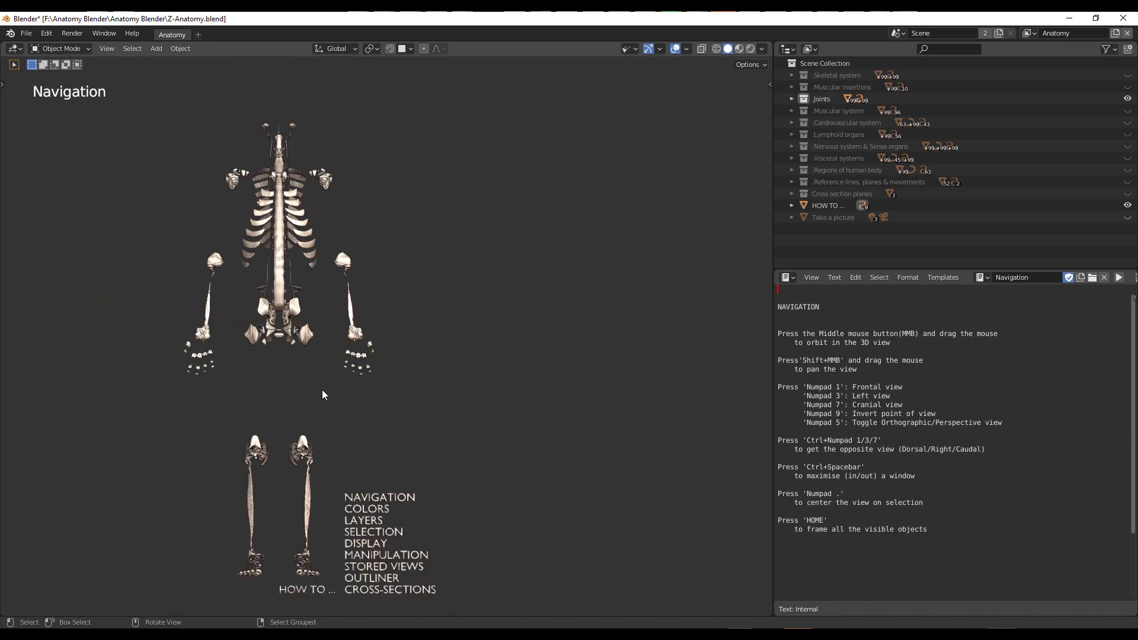
Step: Isolate in turn the Muscular system, Cardiovascular system, Lymphoid organs, and Nervous system & Sense organs collections
key("4")
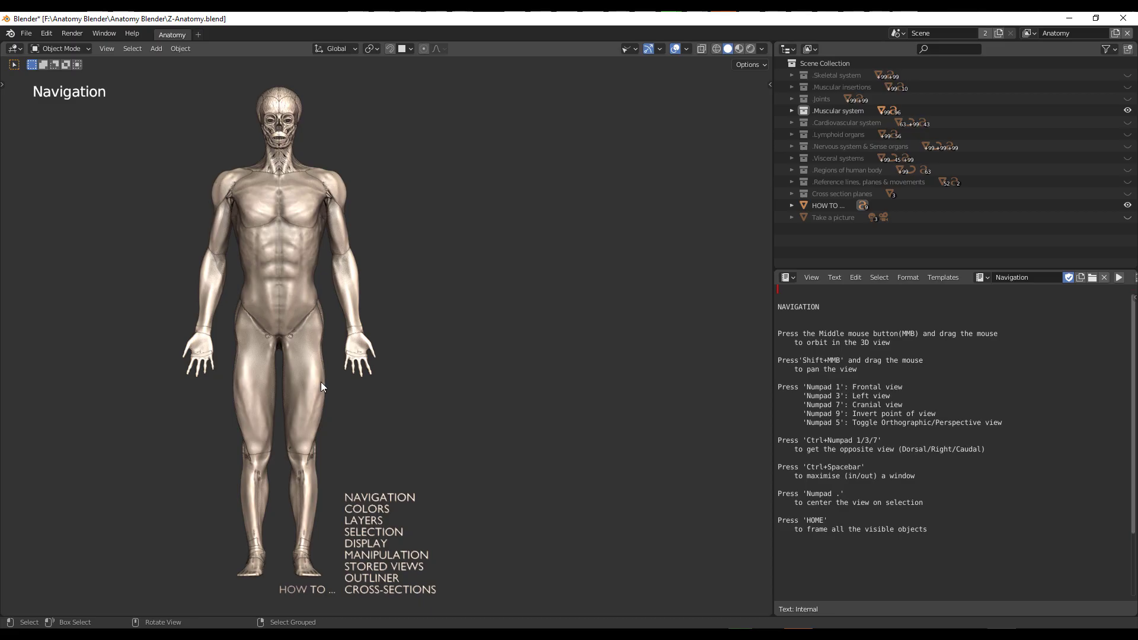
key("5")
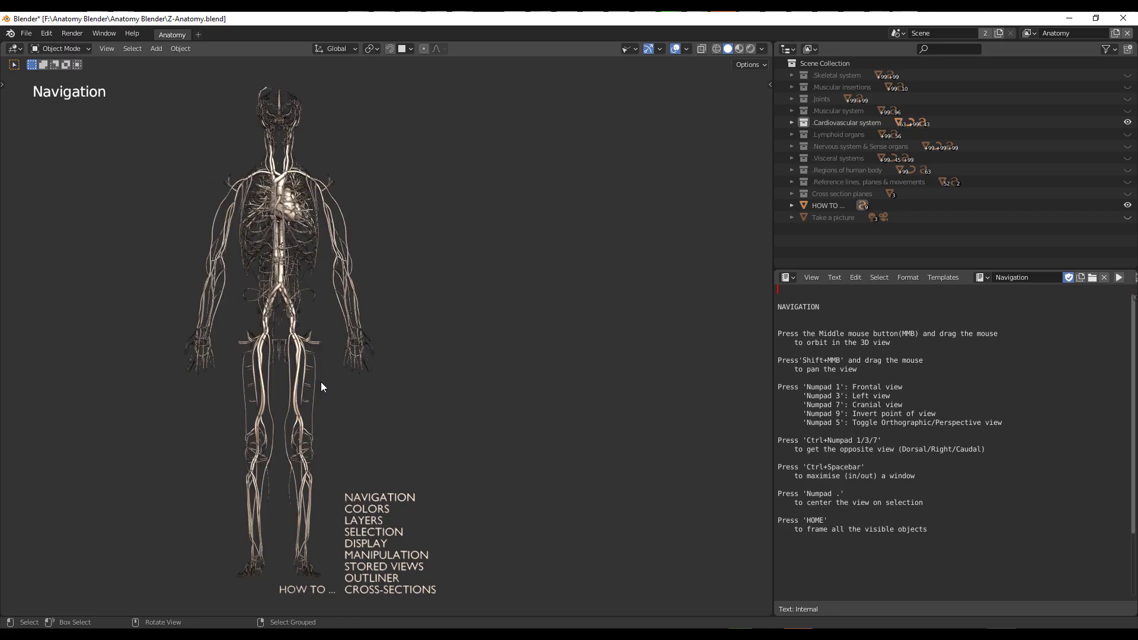
key("6")
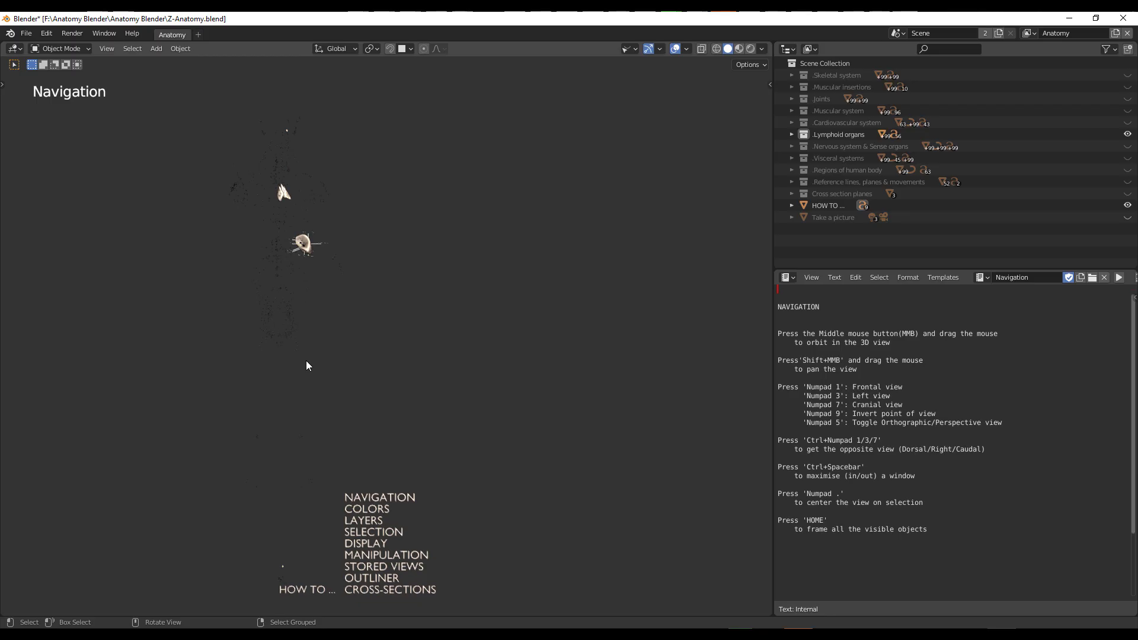
key("7")
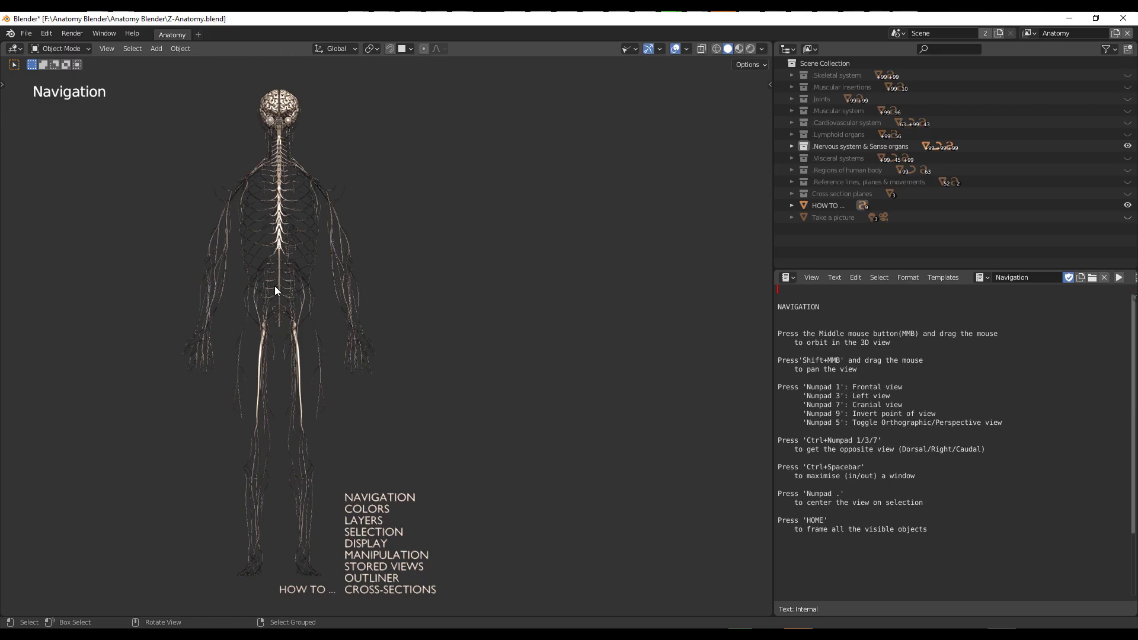
Step: Show only the Visceral systems collection and inspect the labelled liver, stomach, lungs and trachea up close
middle_click_drag(395, 328, 491, 406, "shift")
key("8")
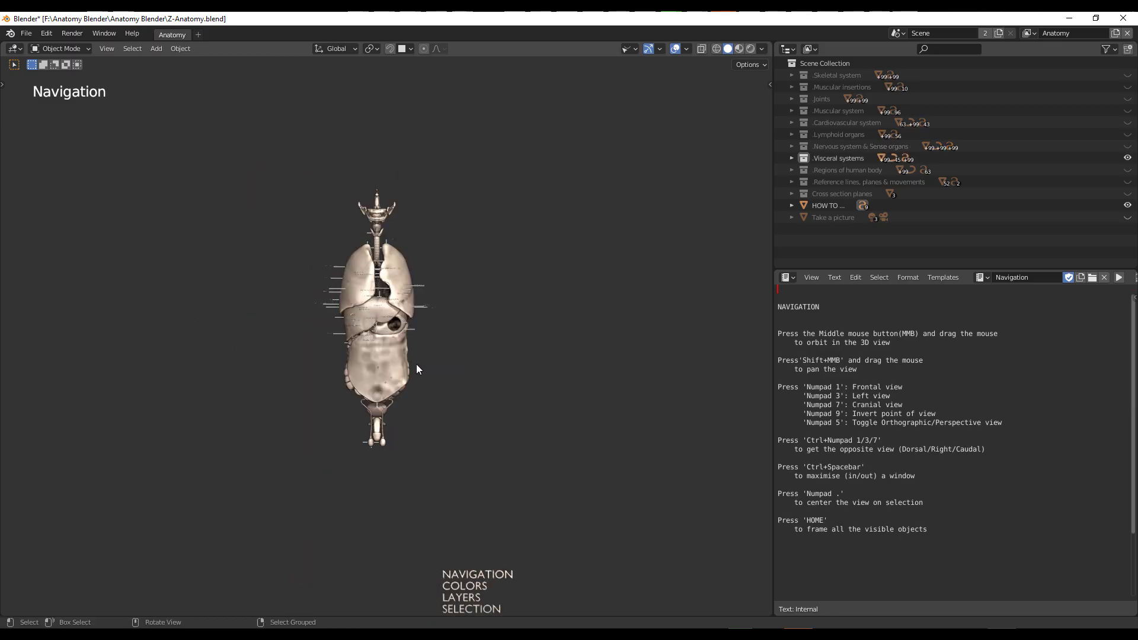
scroll(370, 299, "up", 5)
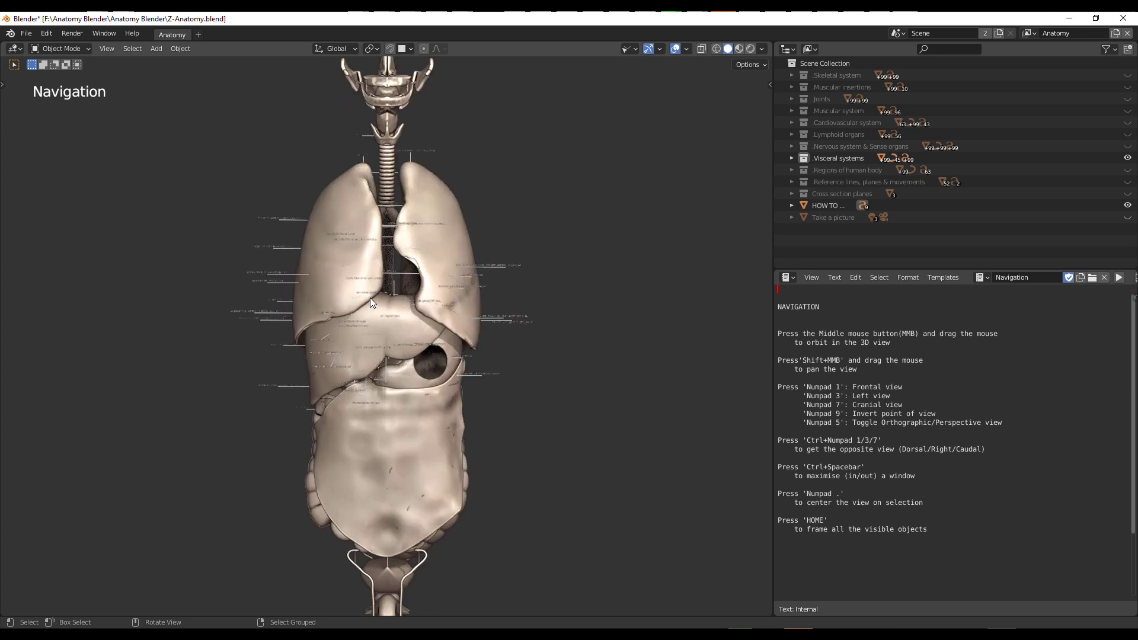
scroll(403, 342, "up", 8)
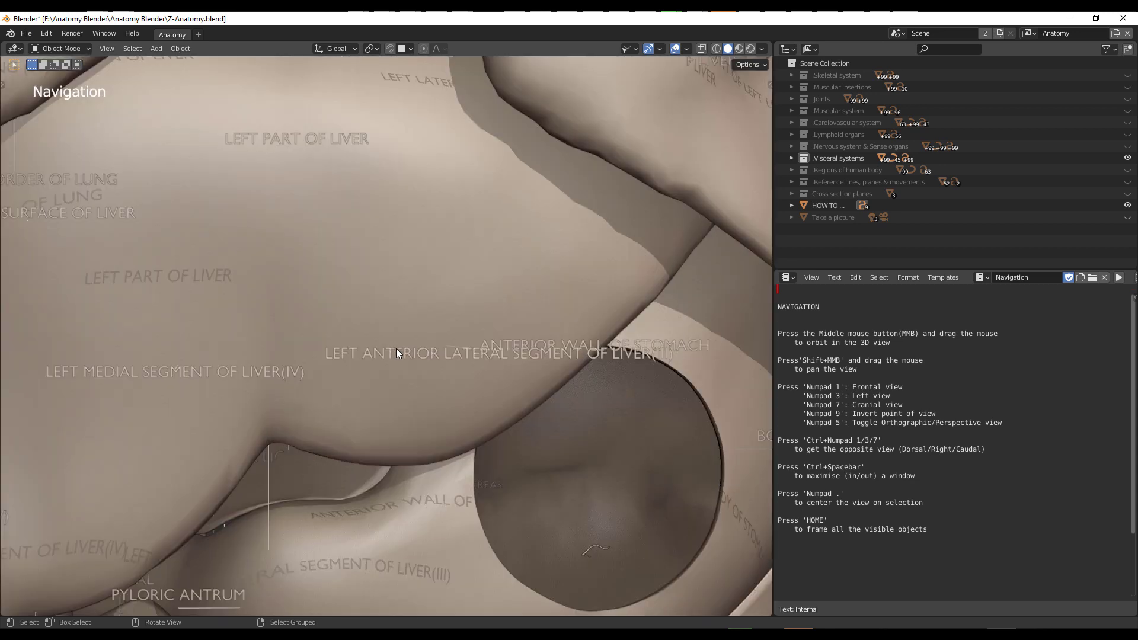
scroll(419, 363, "down", 7)
scroll(525, 329, "up", 4)
scroll(632, 367, "up", 5)
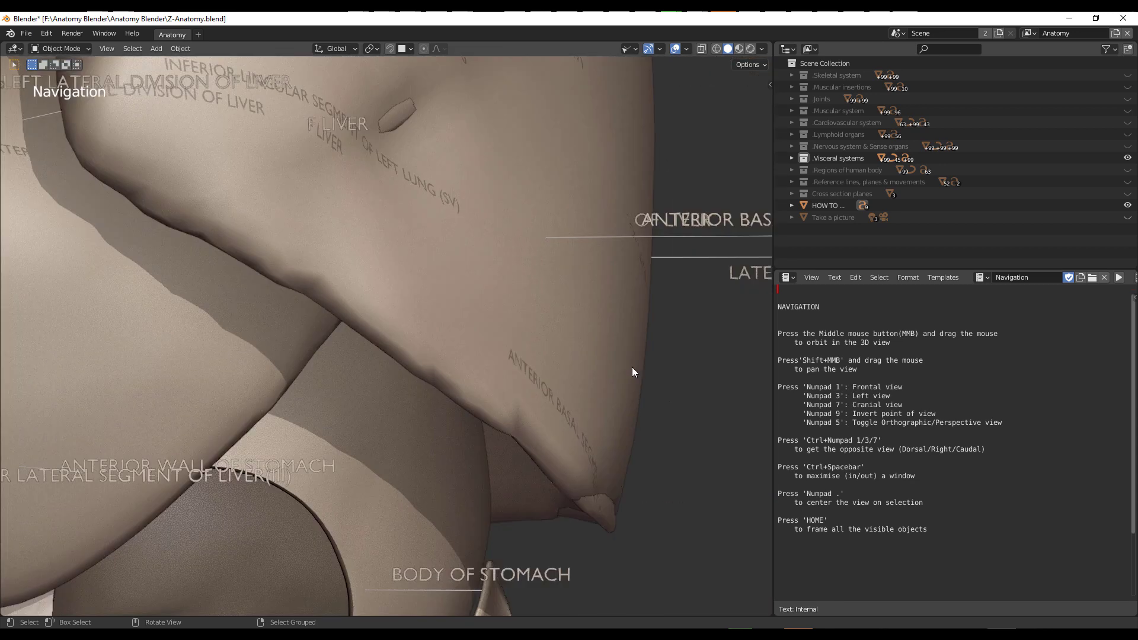
scroll(632, 368, "down", 5)
middle_click_drag(477, 261, 621, 614, "shift")
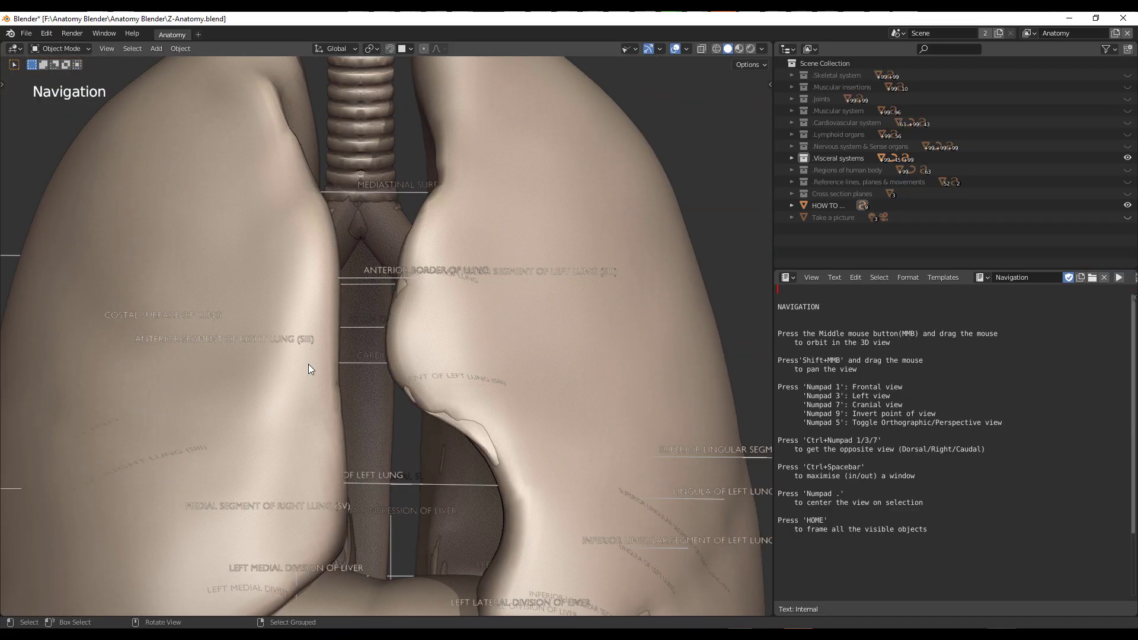
middle_click_drag(284, 314, 489, 493, "shift")
scroll(514, 244, "down", 5)
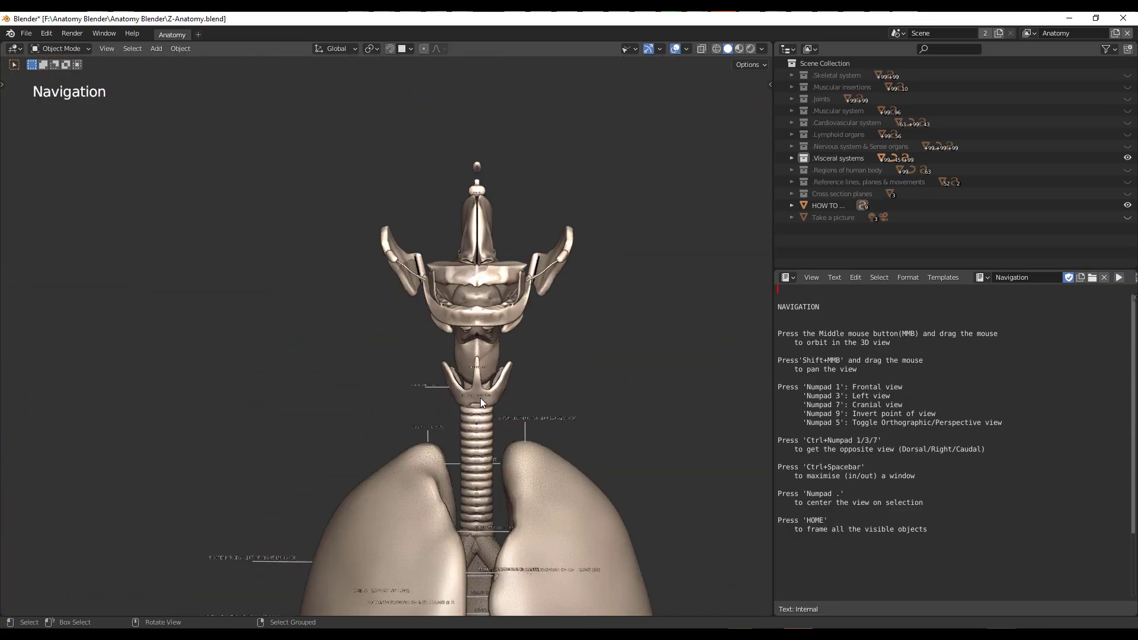
middle_click_drag(487, 547, 400, 325, "shift")
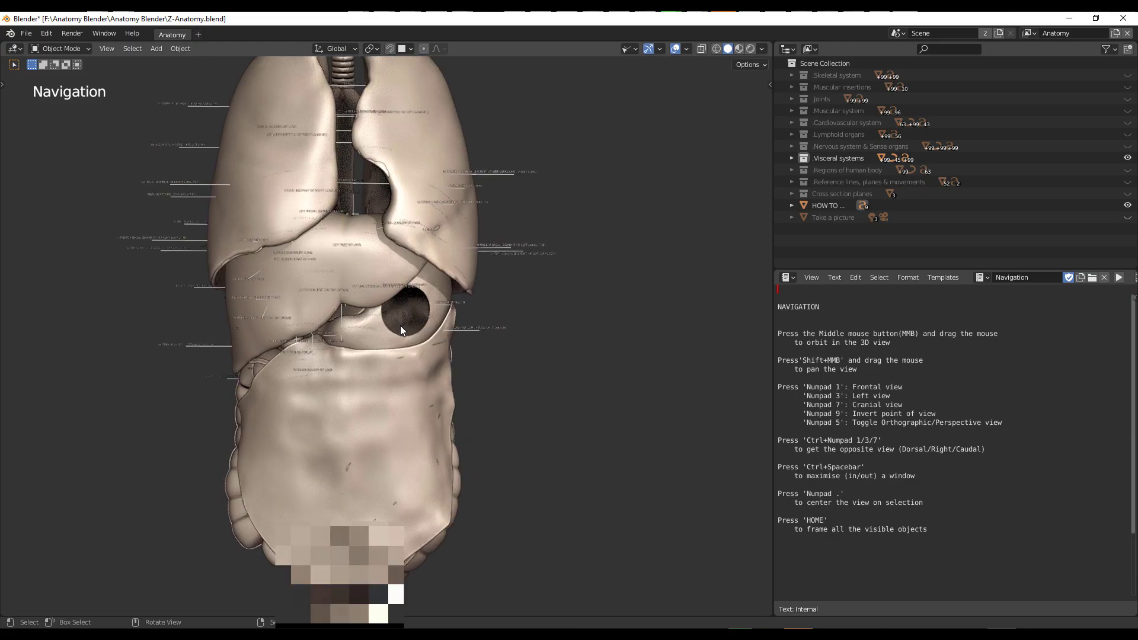
Step: Show only the Regions of human body collection and examine the regions of the head and chest
key("9")
scroll(492, 364, "down", 3)
scroll(492, 364, "up", 4)
middle_click_drag(363, 306, 343, 523, "shift")
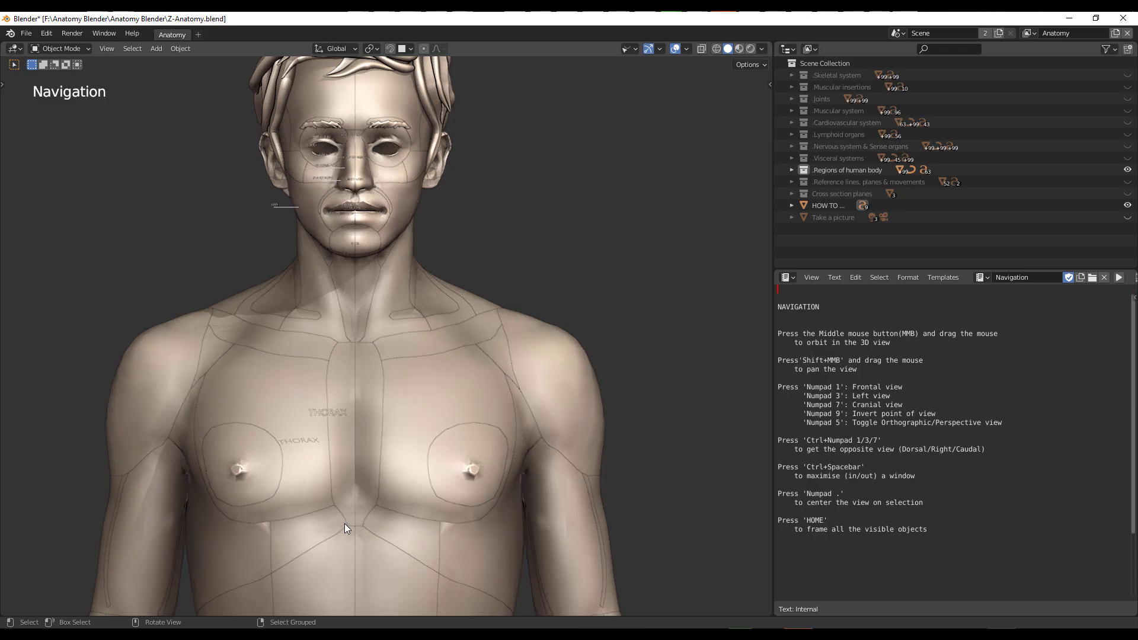
Step: Show only the Skeletal system collection and apply the stored HEAD view to frame the skull
key("1")
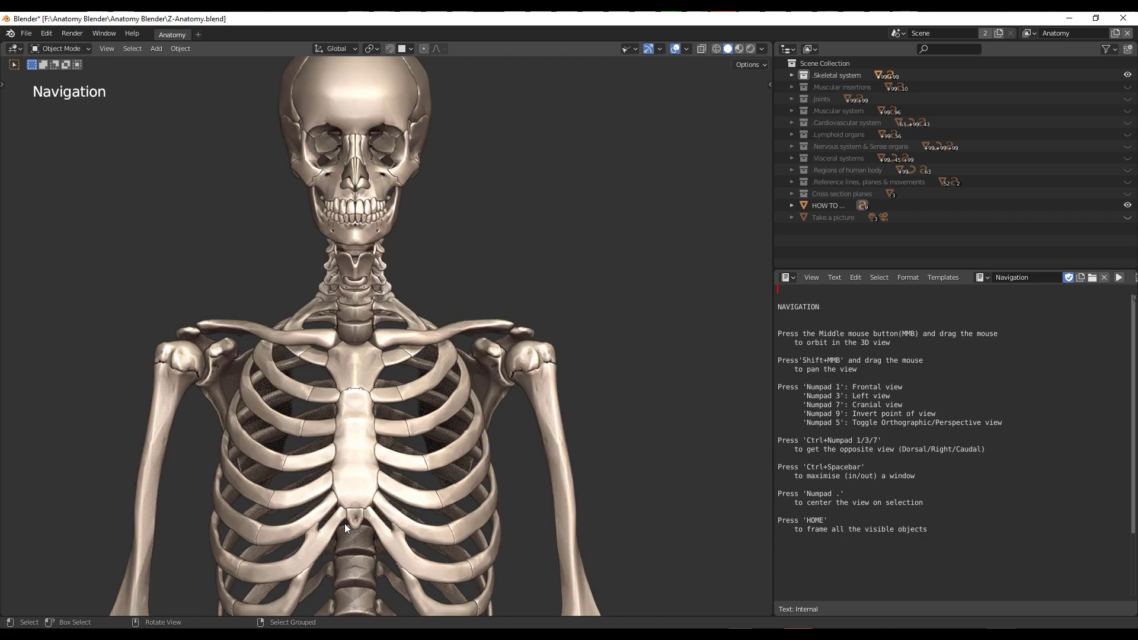
key("n")
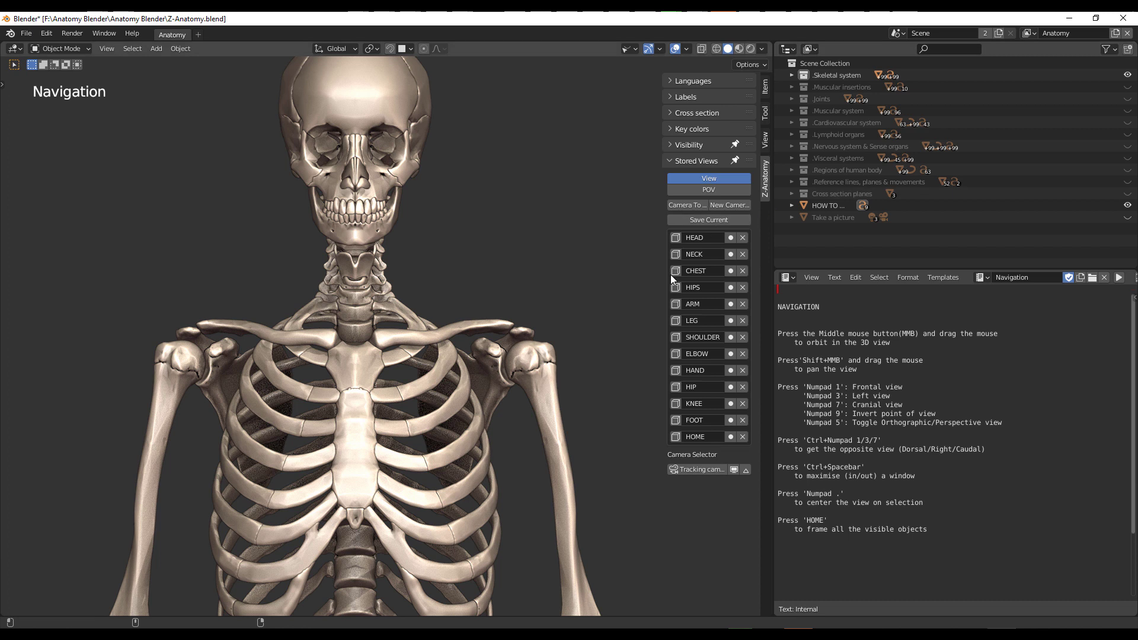
left_click(675, 239)
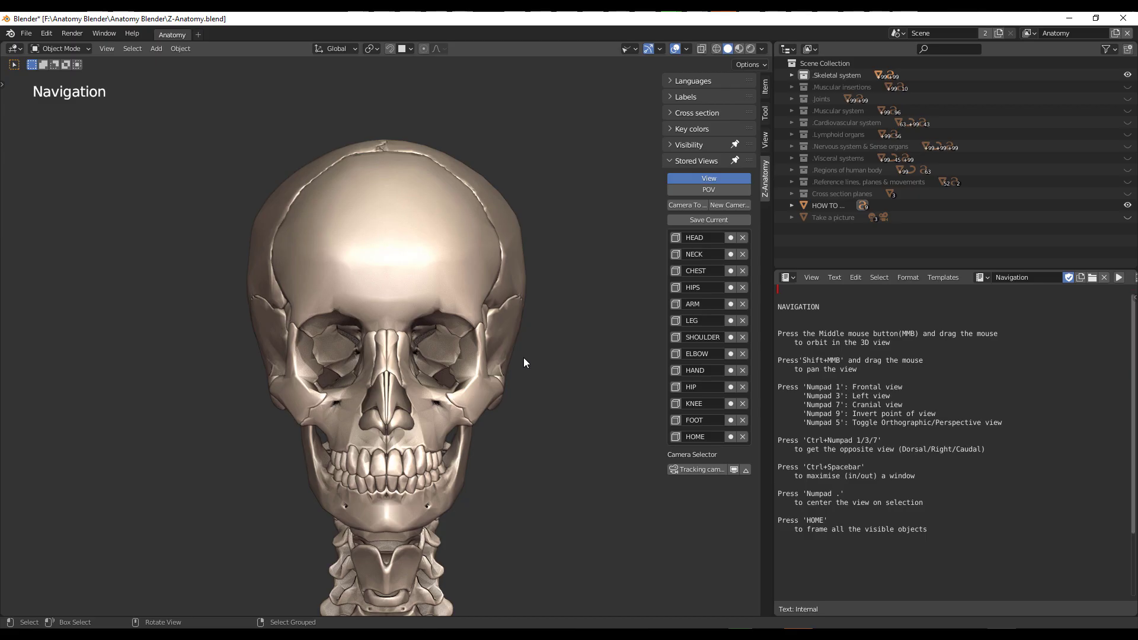
Step: Show only the Muscular system collection and compare solid with rendered viewport shading on the head, ending in rendered shading
key("4")
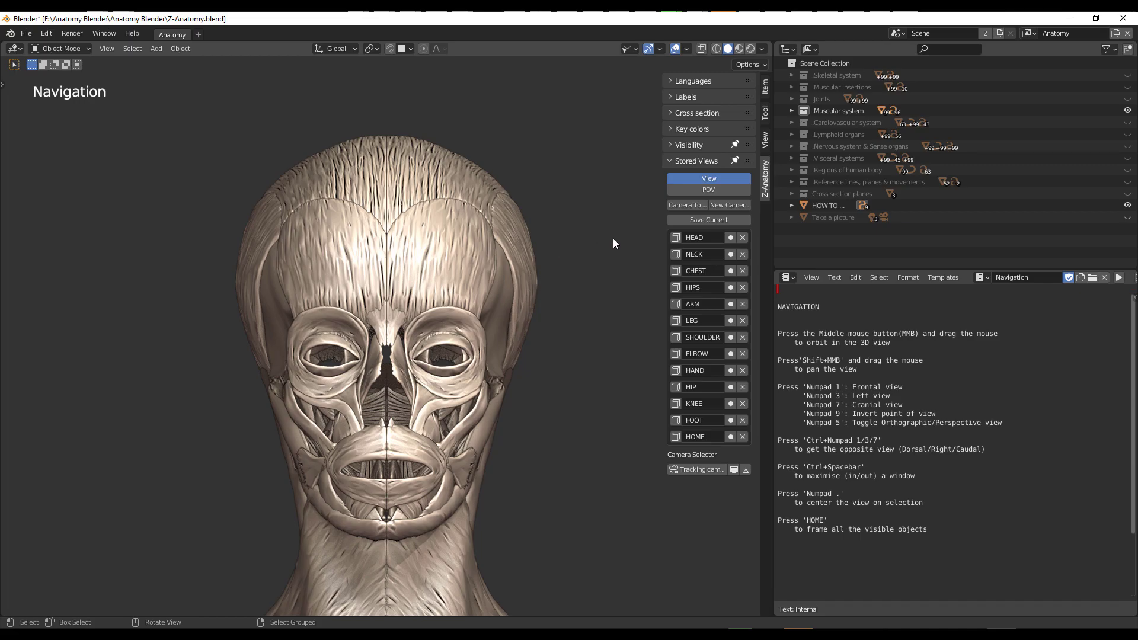
left_click(750, 48)
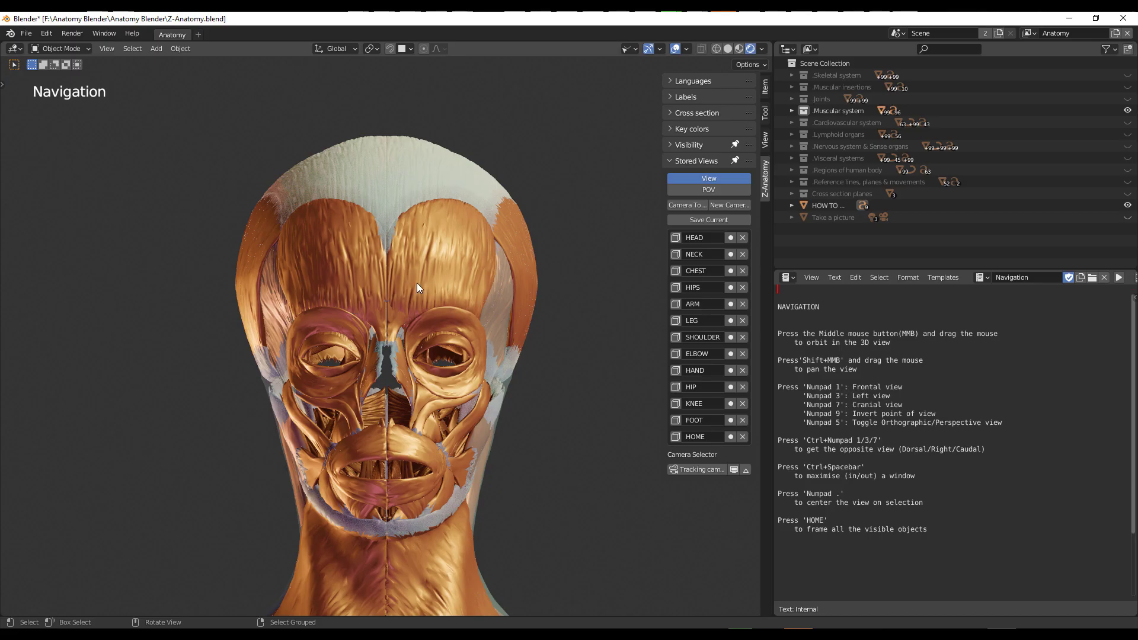
key("shift+z")
key("shift+z")
key("shift+z")
key("shift+z")
key("shift+z")
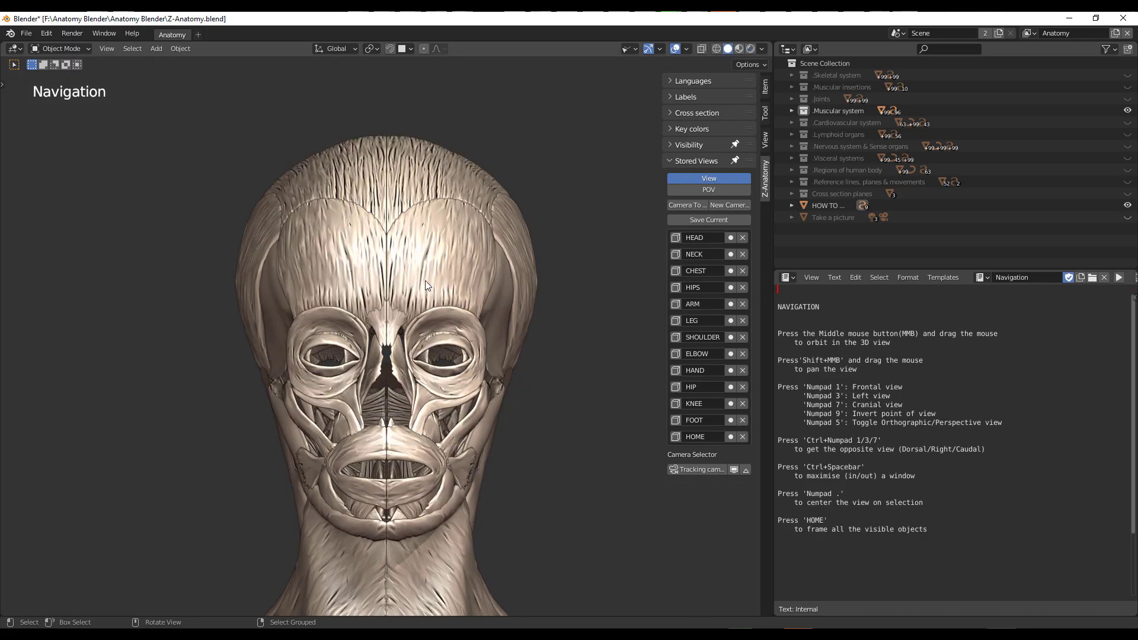
key("shift+z")
key("shift+z")
left_click(440, 286)
key("shift+z")
Step: Select the frontalis muscle, the epicranial aponeurosis and the pectoral fascia in turn to read their descriptions
left_click(330, 223)
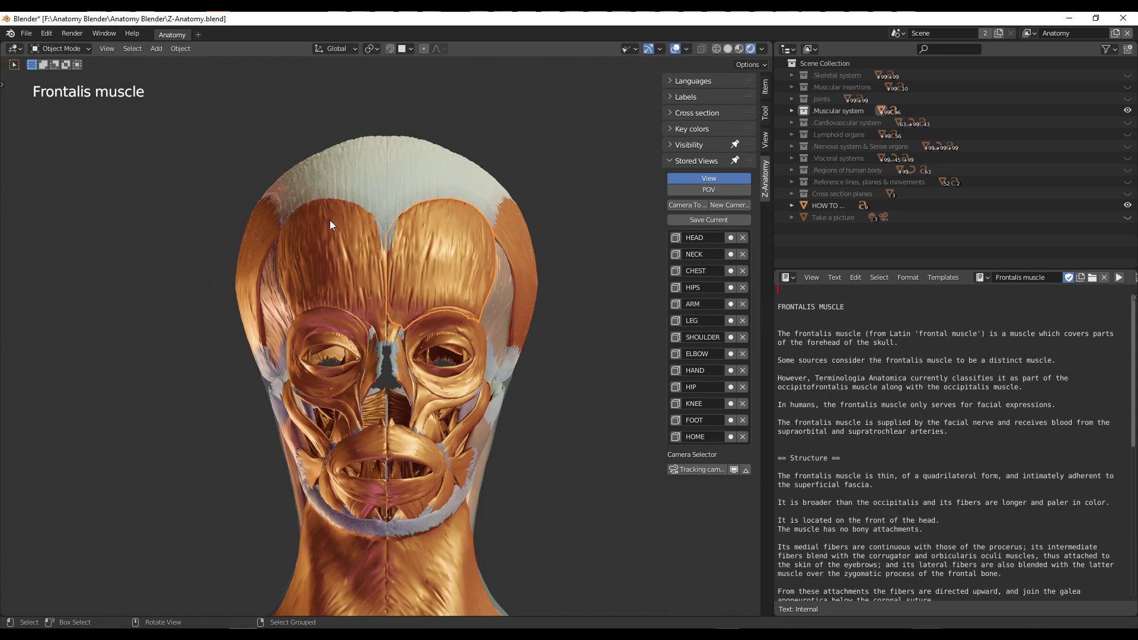
left_click(414, 173)
scroll(409, 418, "down", 6)
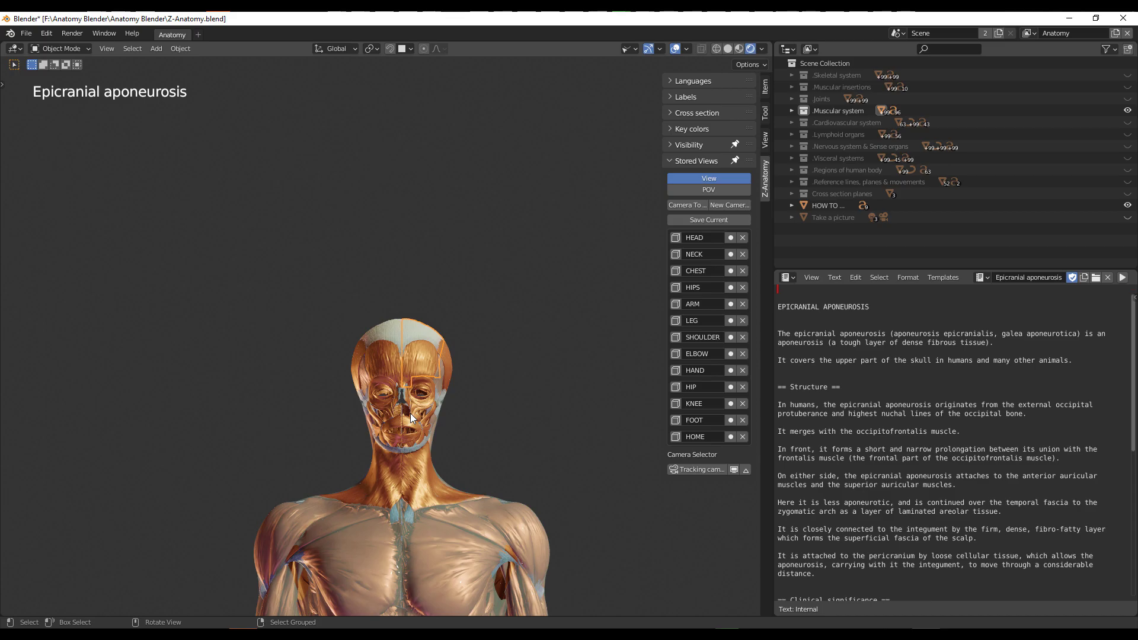
left_click(427, 517)
Step: Examine the head muscles from the back and side, selecting the temporoparietalis and frontalis muscles to read their descriptions
middle_click_drag(417, 485, 285, 329)
scroll(379, 431, "up", 4)
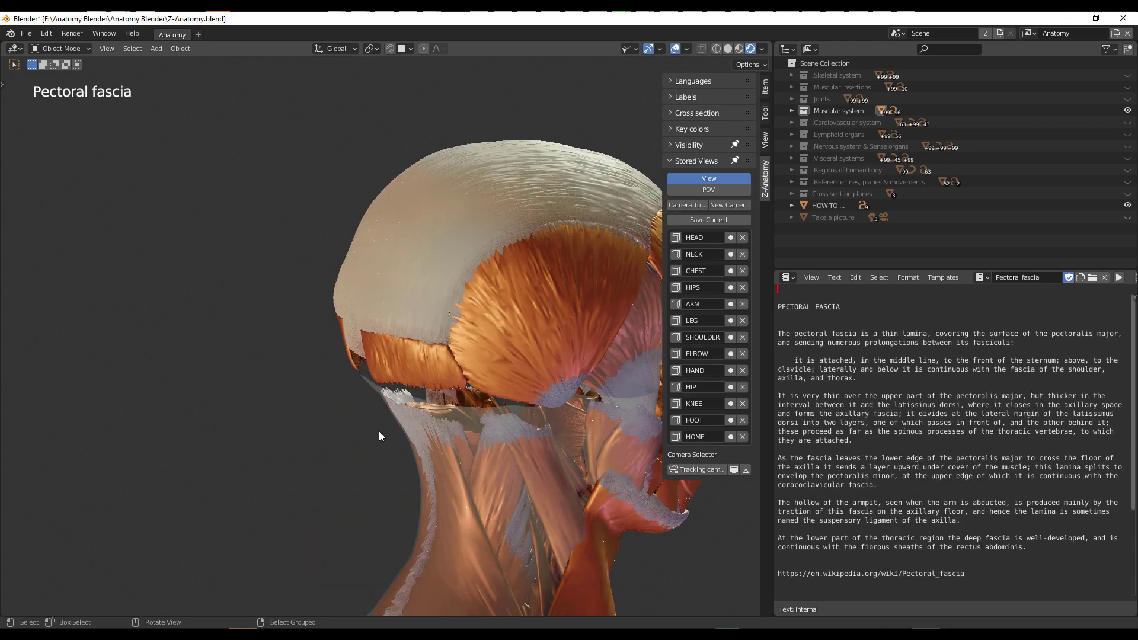
middle_click_drag(379, 431, 448, 429)
left_click(344, 203)
scroll(369, 350, "up", 3)
middle_click_drag(370, 350, 320, 352)
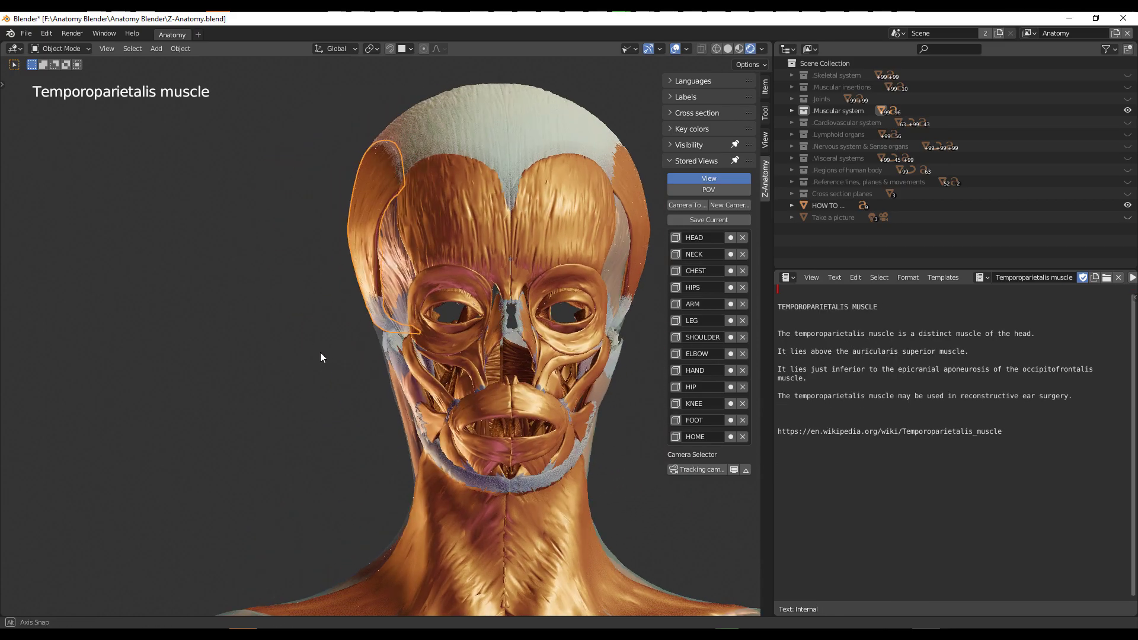
left_click(467, 230)
scroll(417, 366, "down", 2)
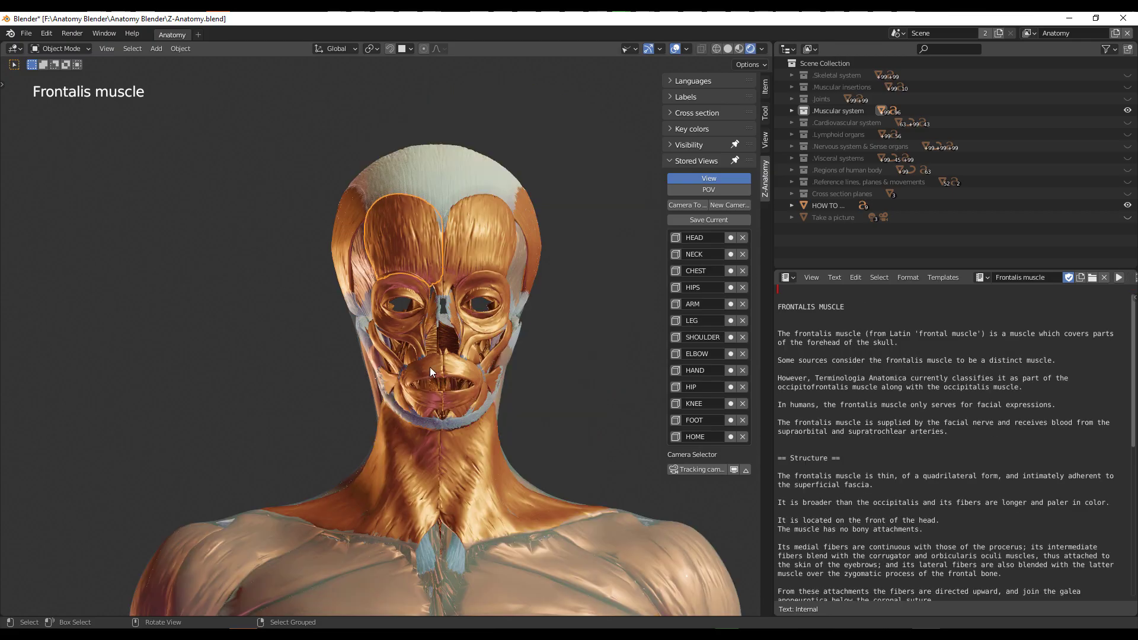
Step: Make the Visceral systems collection visible with the muscles and compare rendered and solid shading around the mouth and neck
left_click(1127, 158)
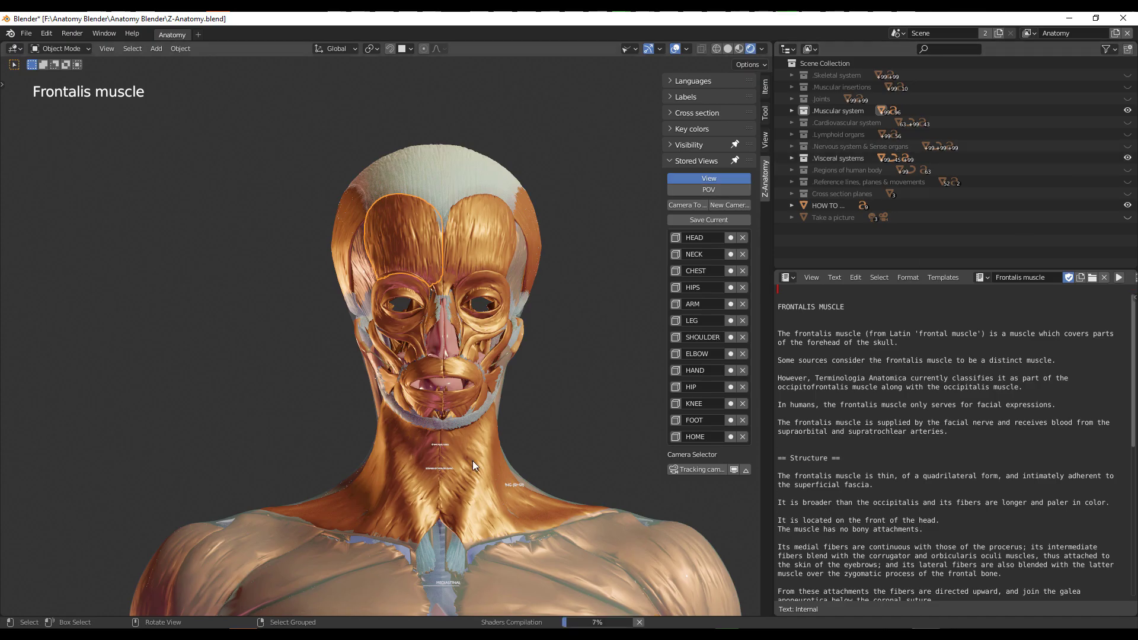
scroll(472, 461, "up", 5)
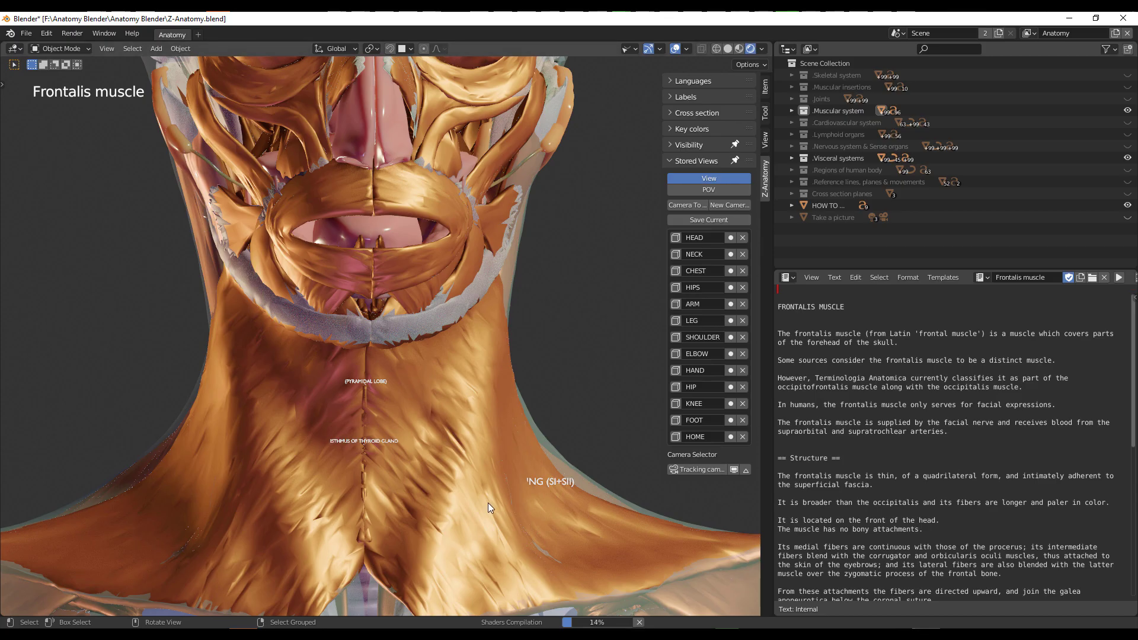
key("z")
scroll(449, 333, "up", 3)
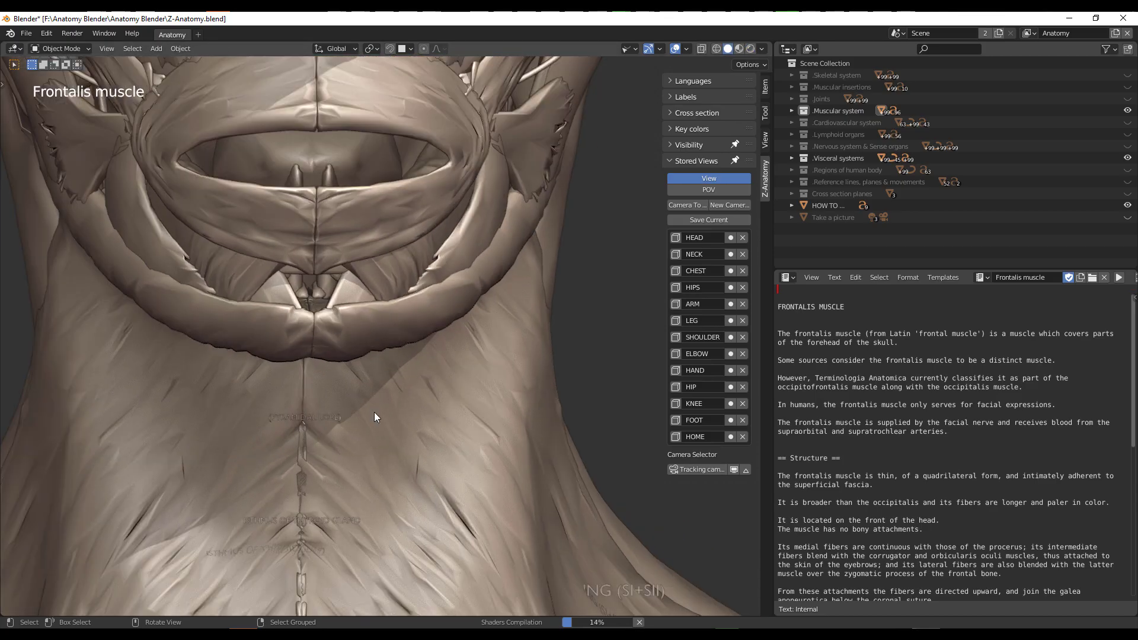
key("z")
Step: Inspect the labelled chest and abdominal muscles and organs in rendered shading
scroll(450, 378, "down", 8)
mouse_move(460, 346)
middle_mouse_down()
mouse_move(387, 357)
mouse_move(493, 429)
mouse_move(415, 191)
middle_mouse_up()
scroll(464, 330, "up", 7)
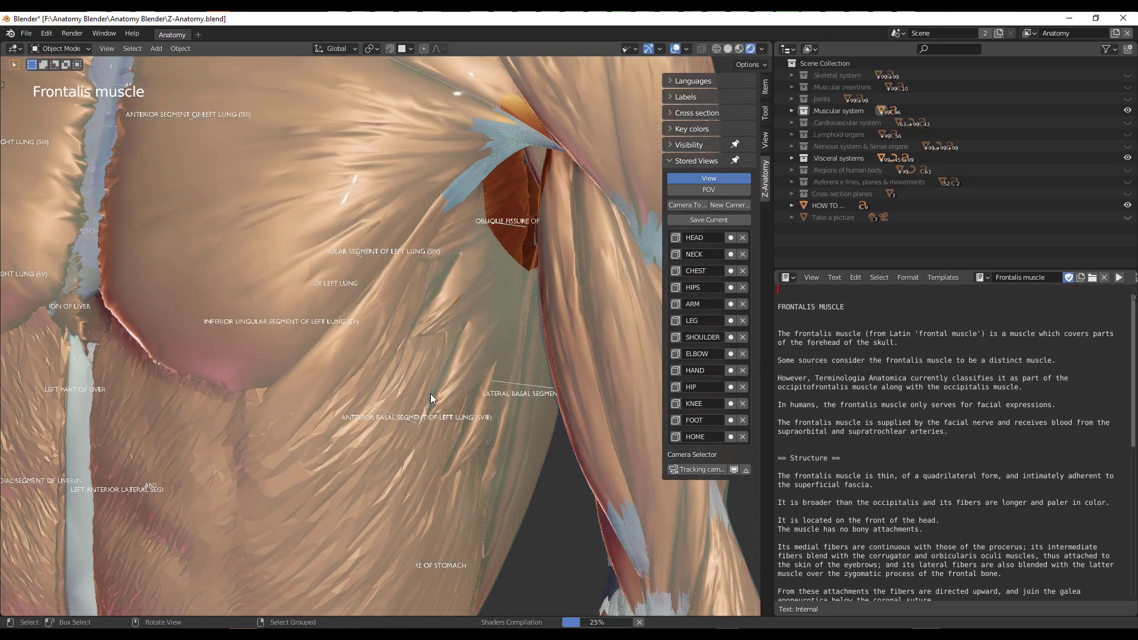
middle_click_drag(488, 378, 526, 365)
scroll(478, 328, "down", 5)
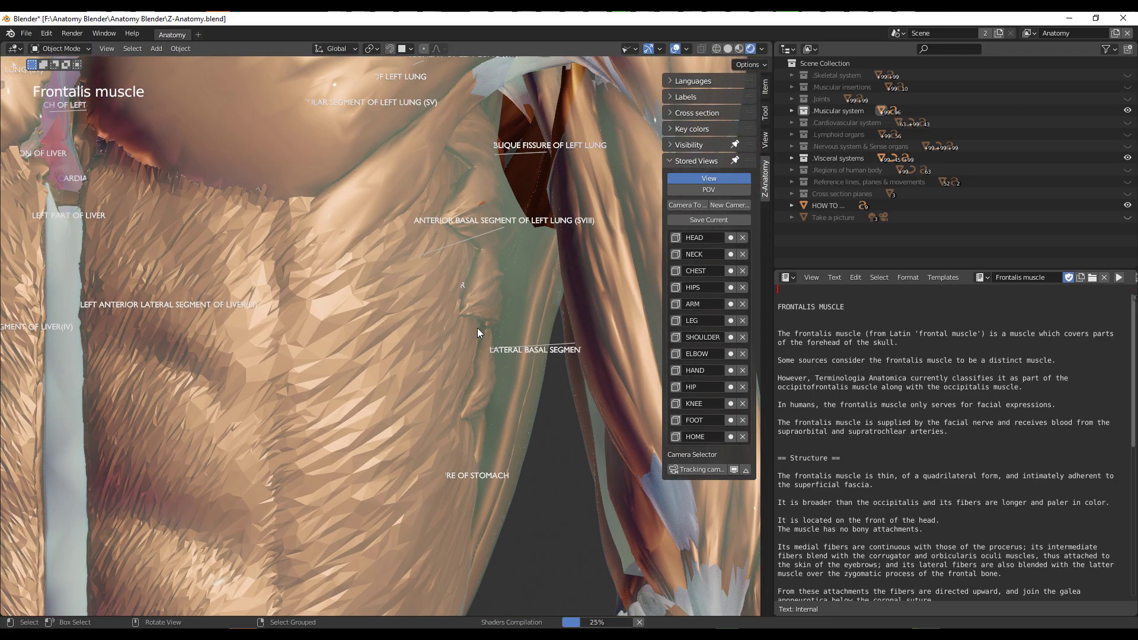
middle_click_drag(436, 182, 485, 406, "shift")
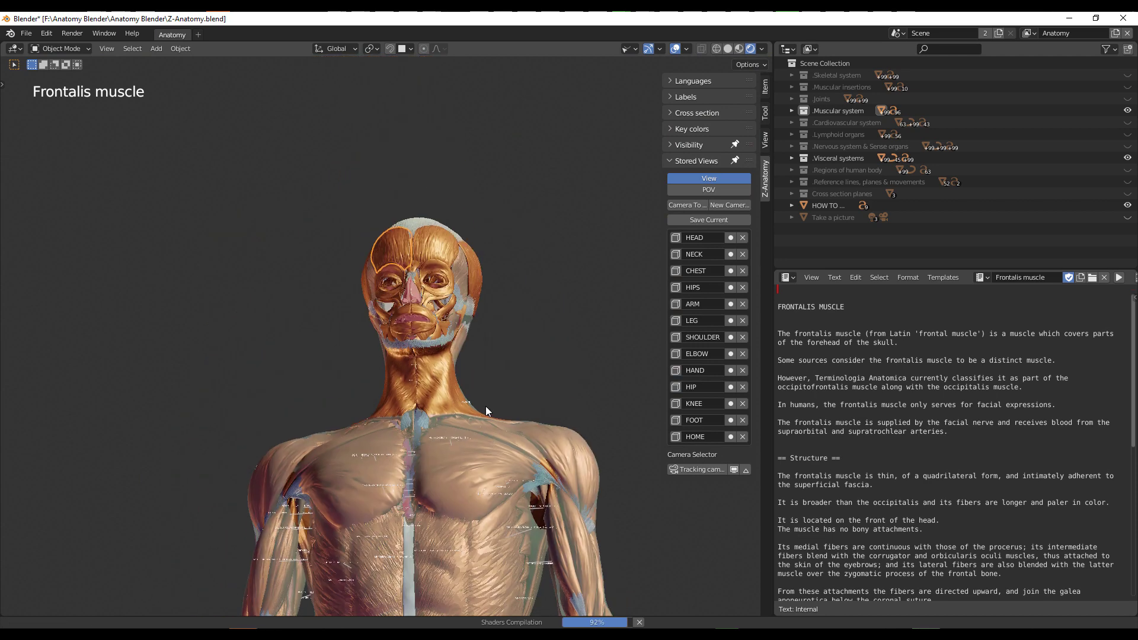
Step: Move the orbicularis oris muscle out in front of the face by about -2.36, -5.27, -0.37 cm in XYZ, and undo the move
scroll(454, 300, "up", 6)
middle_click_drag(454, 300, 307, 357)
left_click(298, 354)
key("g")
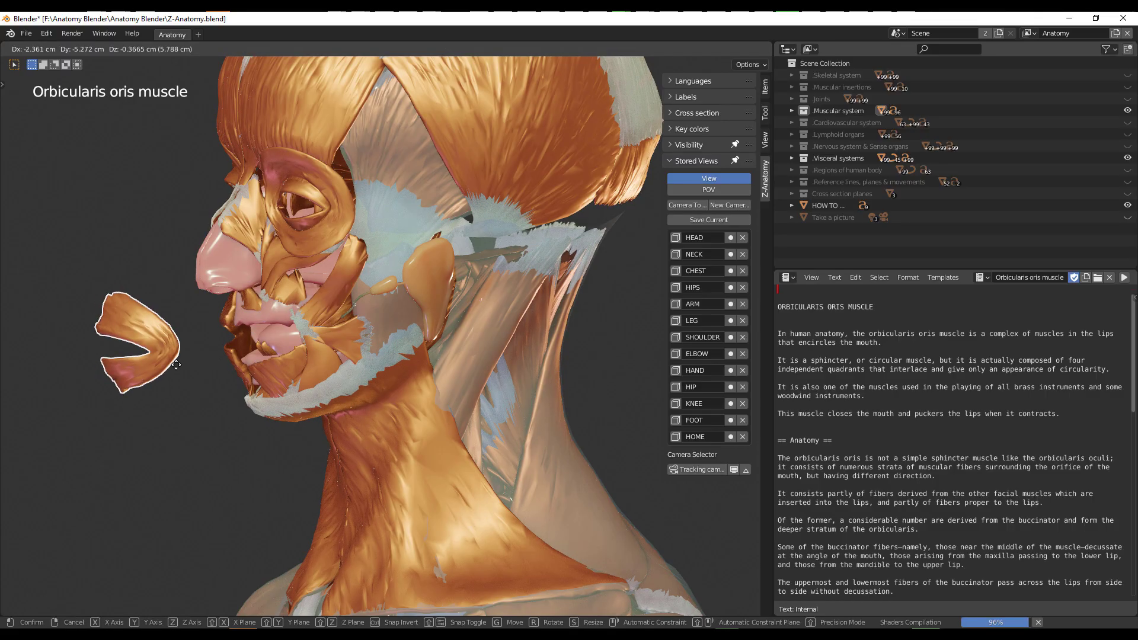
left_click(176, 364)
middle_click_drag(216, 437, 251, 448)
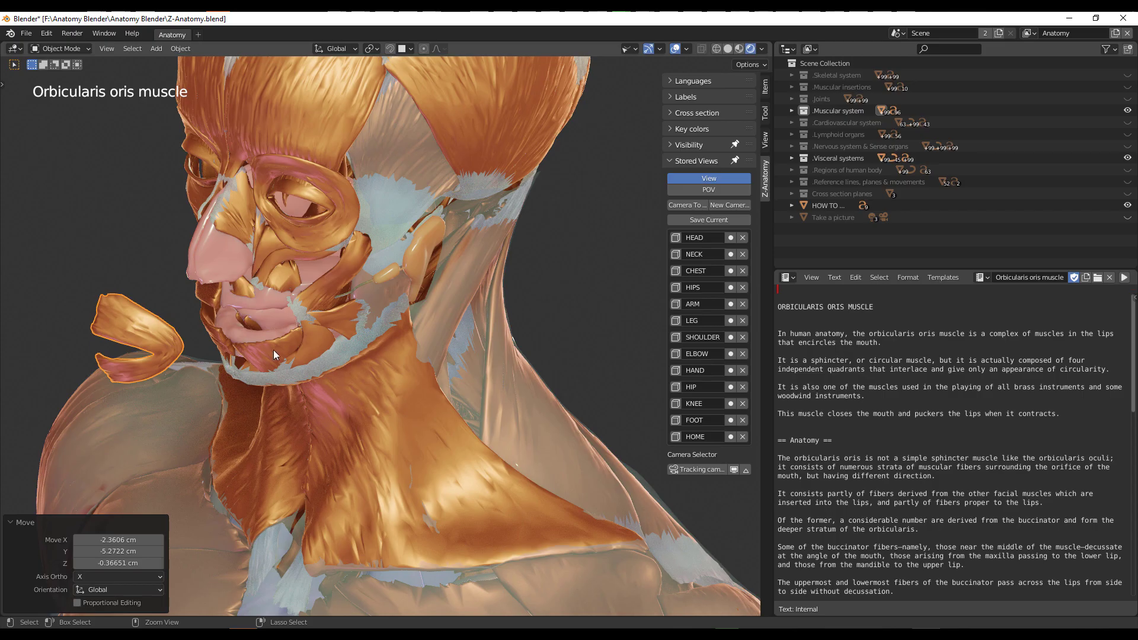
key("ctrl+z")
Step: Look over the head and upper torso from several angles and select the deltoid fascia to read its description
middle_click_drag(466, 150, 428, 356)
scroll(421, 315, "down", 3)
middle_click_drag(420, 310, 477, 272)
scroll(391, 306, "up", 5)
scroll(390, 298, "down", 5)
scroll(477, 276, "down", 4)
scroll(477, 279, "up", 5)
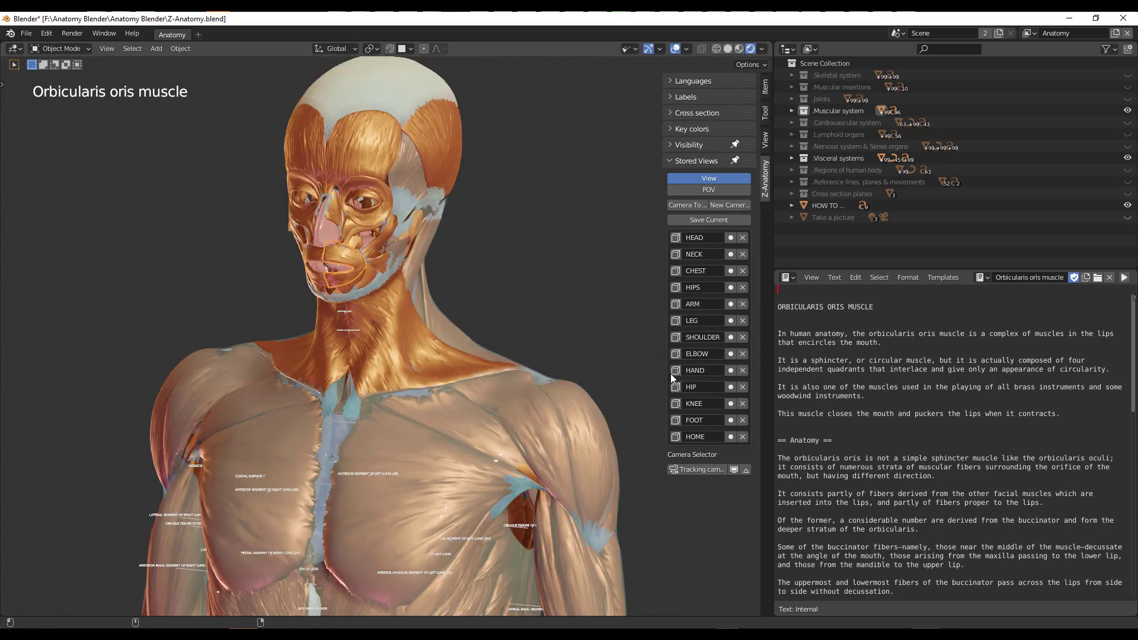
left_click(570, 427)
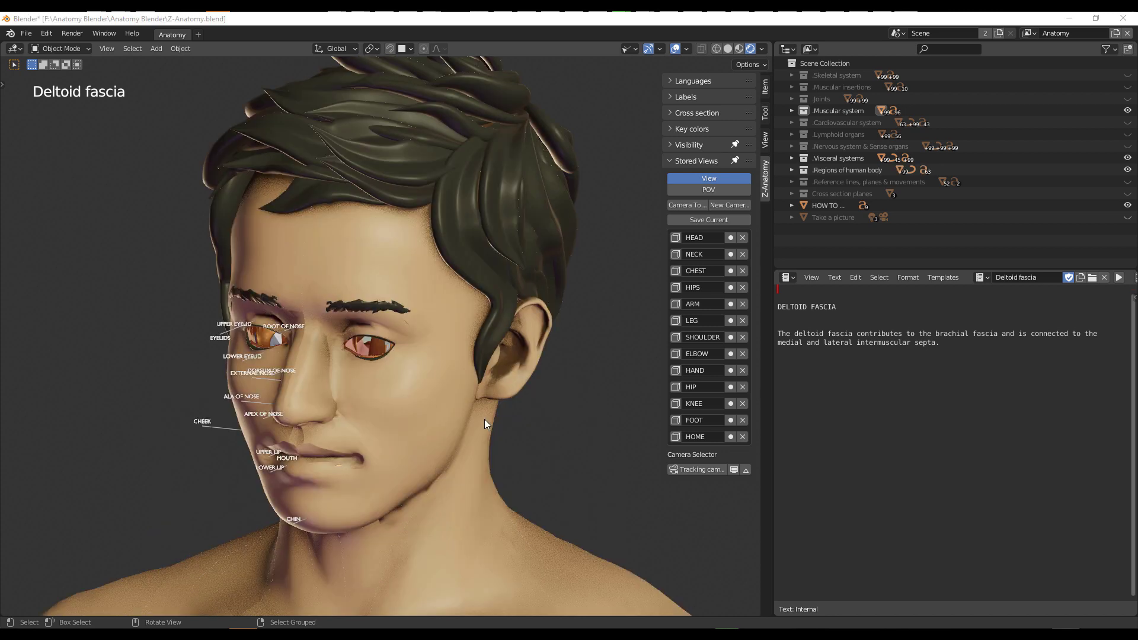
Step: Look over the labelled face regions in profile and select the nasal region to read its description
middle_click_drag(453, 396, 324, 308)
scroll(343, 326, "up", 3)
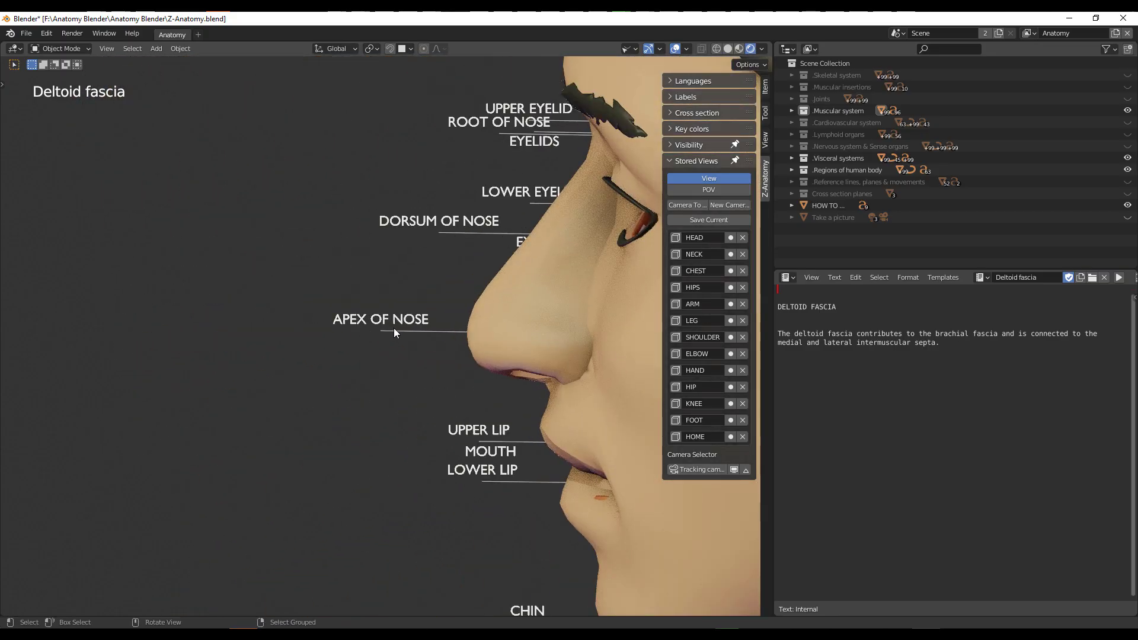
scroll(427, 334, "down", 2)
middle_click_drag(486, 357, 455, 408)
scroll(561, 385, "up", 4)
left_click(543, 289)
scroll(560, 382, "down", 4)
scroll(535, 330, "up", 6)
middle_click_drag(535, 331, 616, 293)
middle_click_drag(530, 442, 464, 424)
scroll(464, 424, "down", 10)
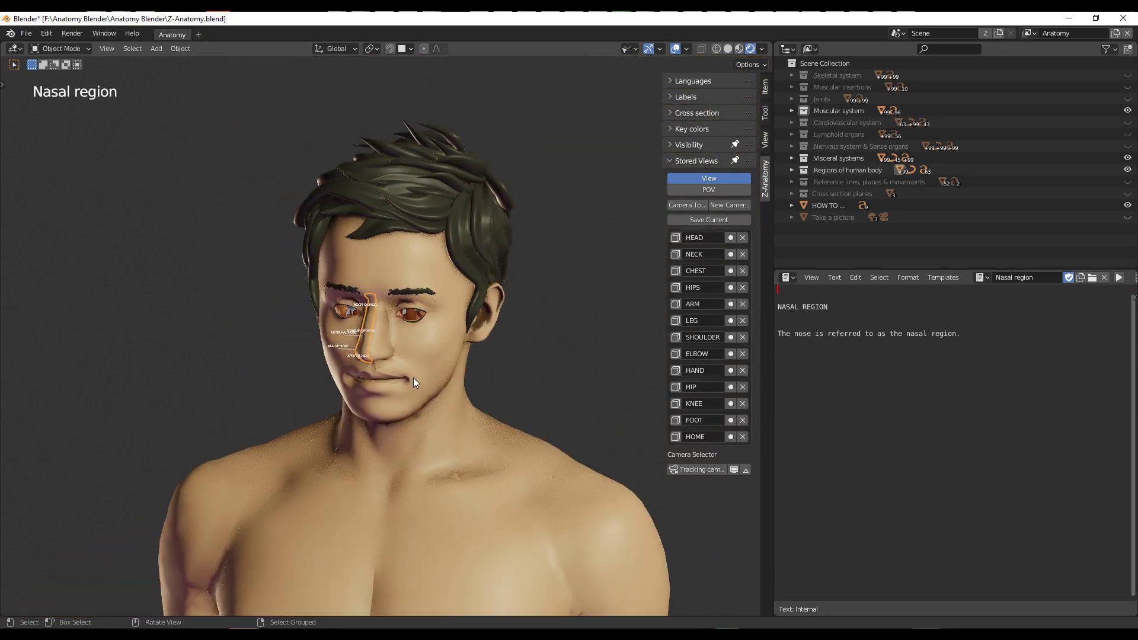
Step: Make the Nervous system & Sense organs collection visible and look at the eyes from the front
middle_click_drag(414, 382, 429, 393)
scroll(415, 463, "up", 8)
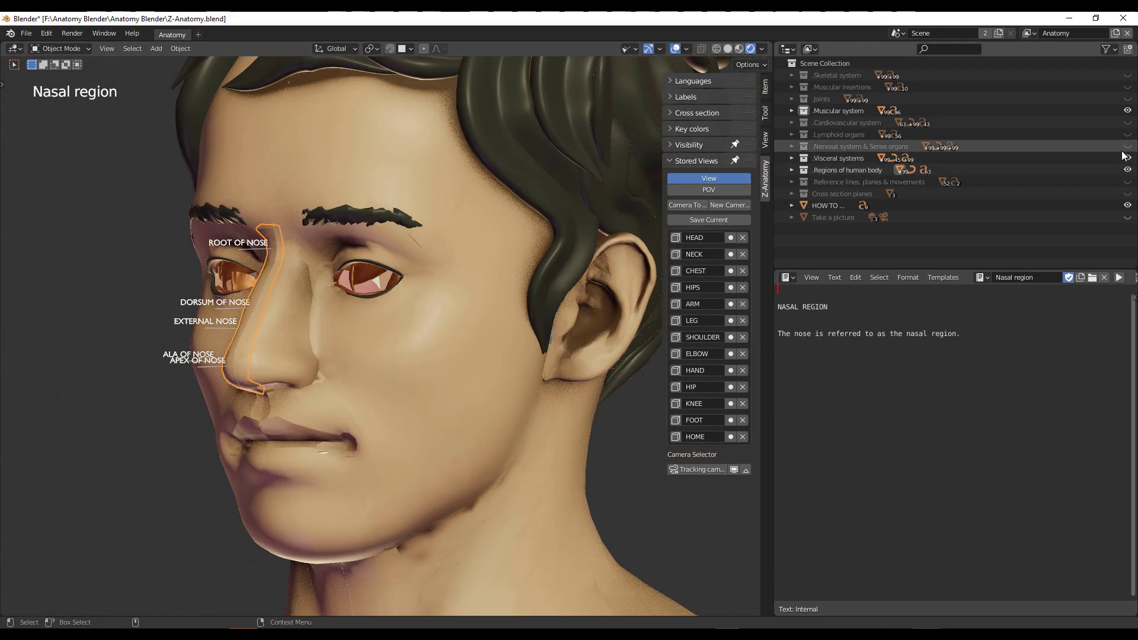
left_click(1127, 146)
middle_click_drag(334, 315, 464, 338)
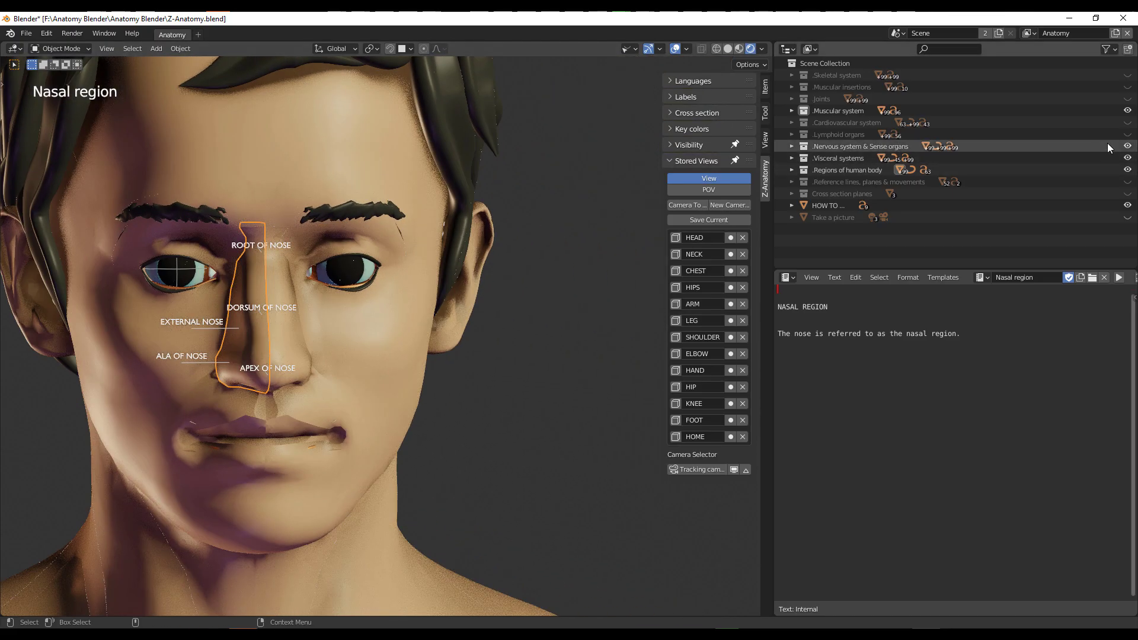
scroll(263, 347, "down", 6)
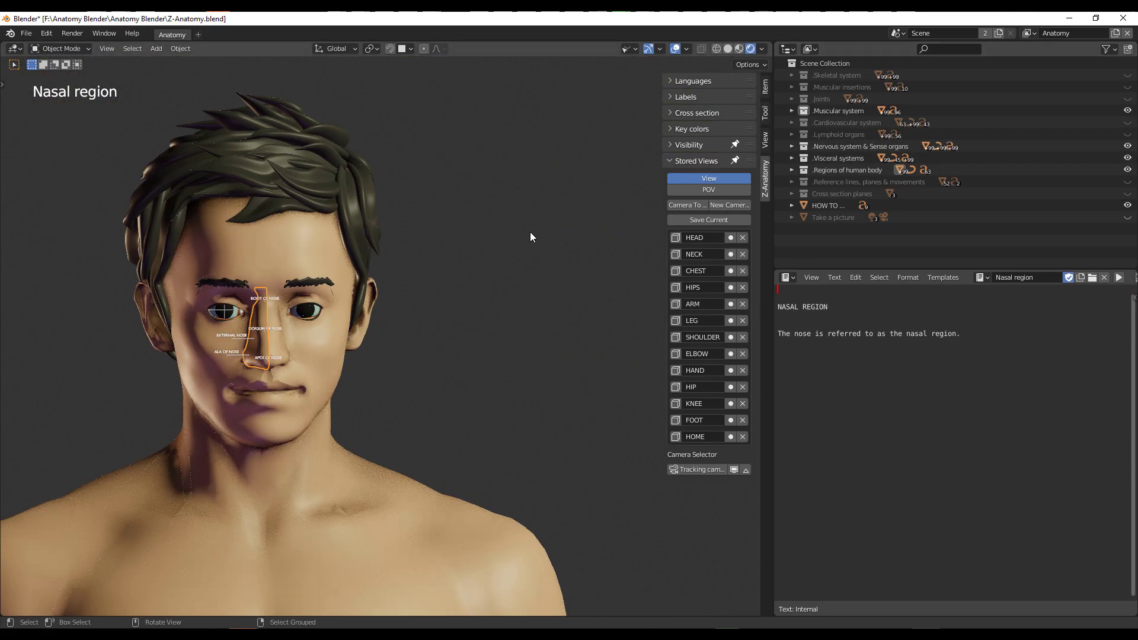
scroll(530, 237, "up", 5)
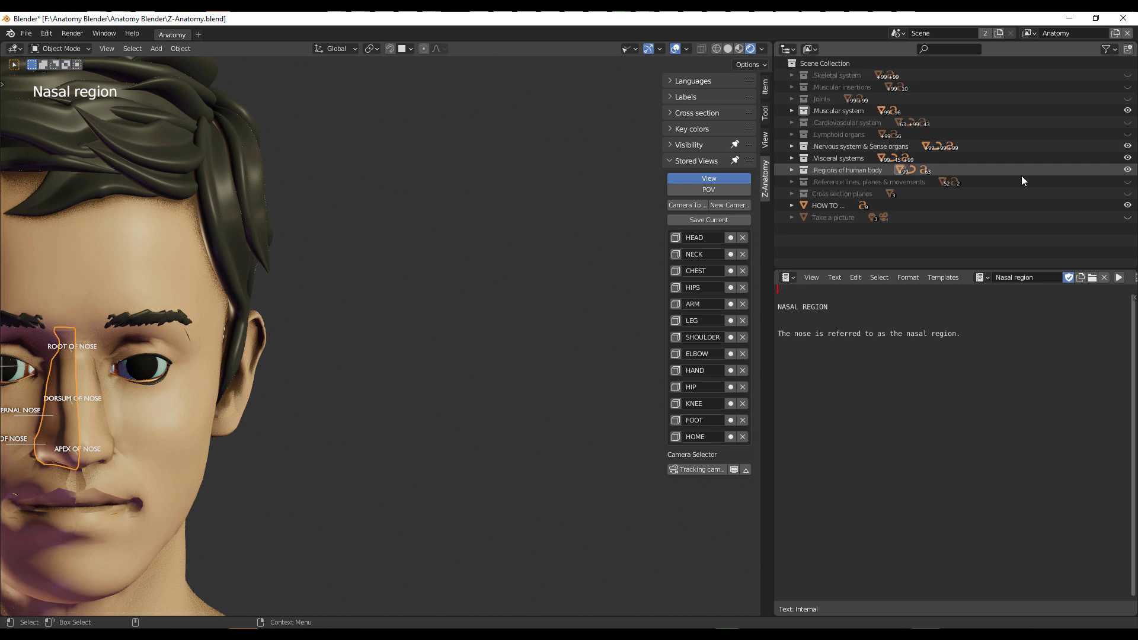
Step: Hide the Regions of human body collection and look at the facial muscles beneath the skin
left_click(1127, 171)
scroll(232, 445, "down", 2)
middle_click_drag(232, 444, 490, 272, "shift")
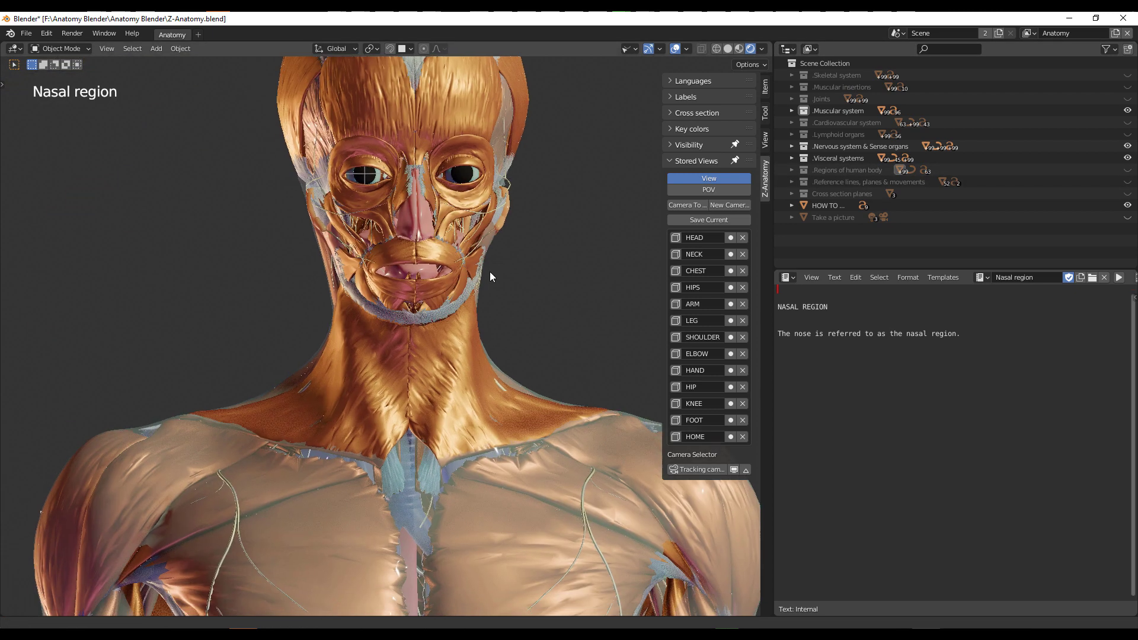
middle_click_drag(422, 354, 365, 296)
scroll(362, 273, "up", 6)
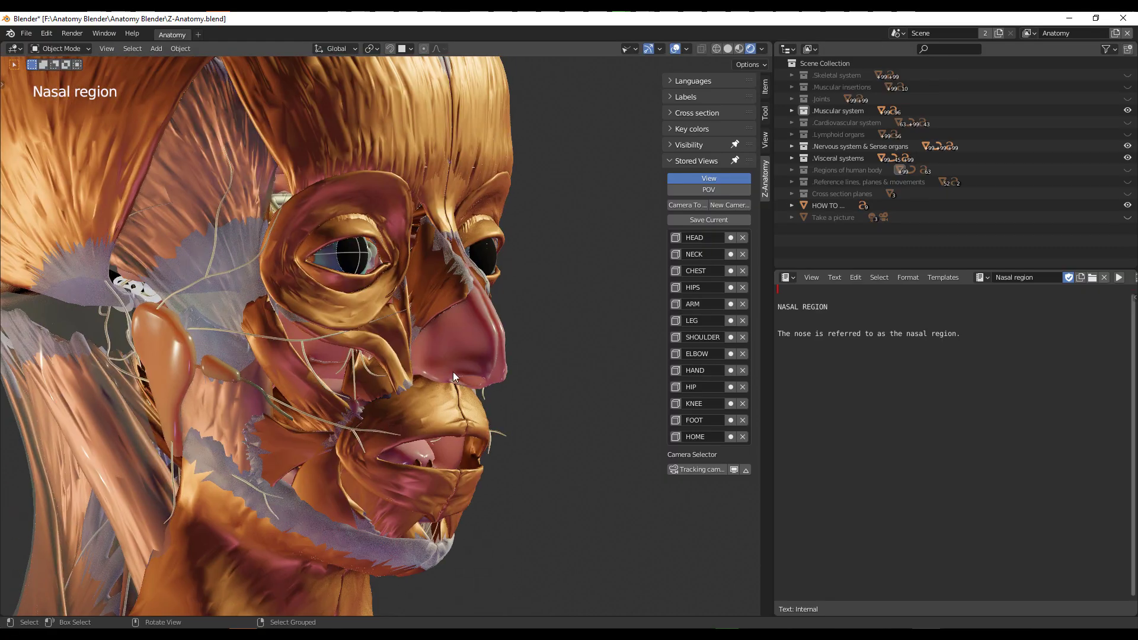
Step: Select the soft palate at the nose to read its description, and look over the head and torso
scroll(454, 371, "up", 3)
left_click(479, 329)
middle_click_drag(514, 392, 325, 355)
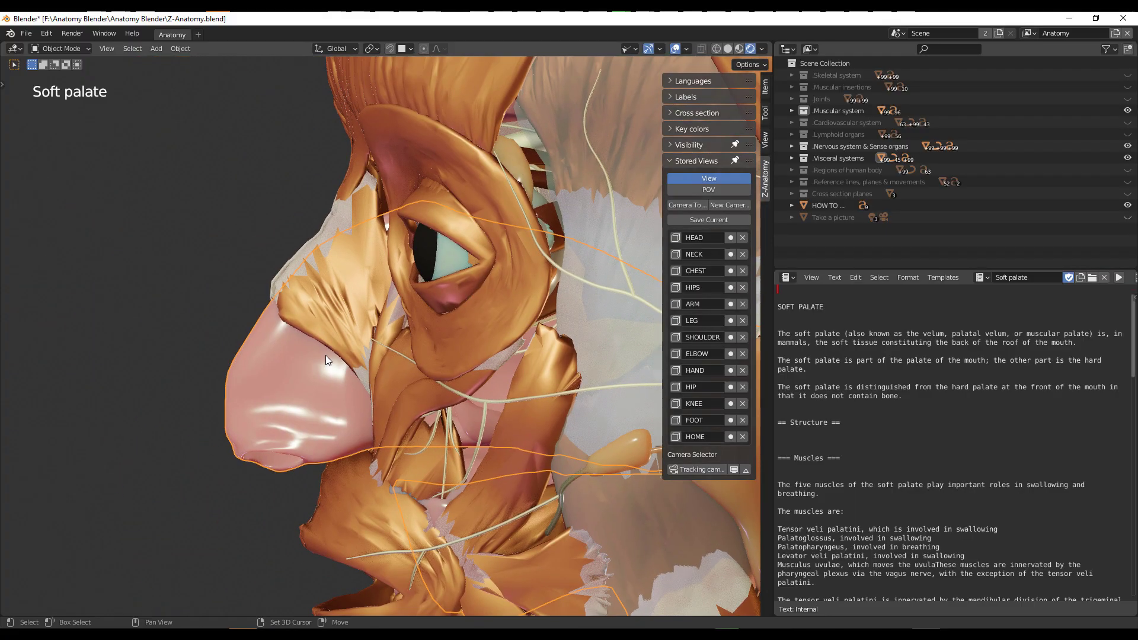
middle_click_drag(285, 419, 434, 193)
scroll(368, 450, "down", 3)
scroll(369, 450, "down", 4)
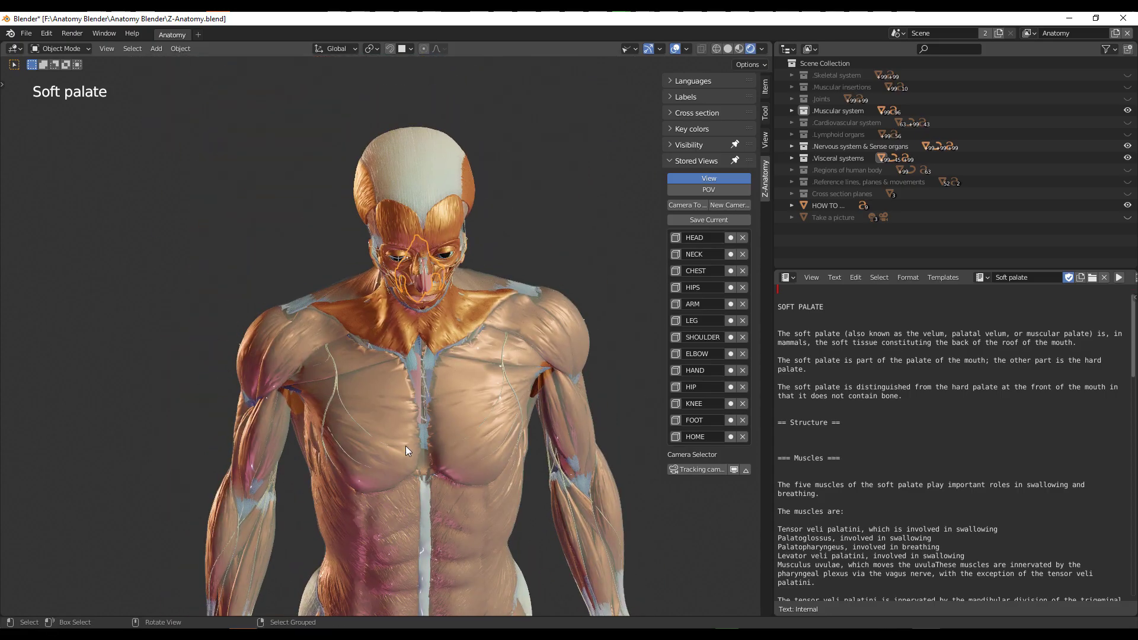
scroll(411, 378, "up", 7)
scroll(417, 388, "down", 4)
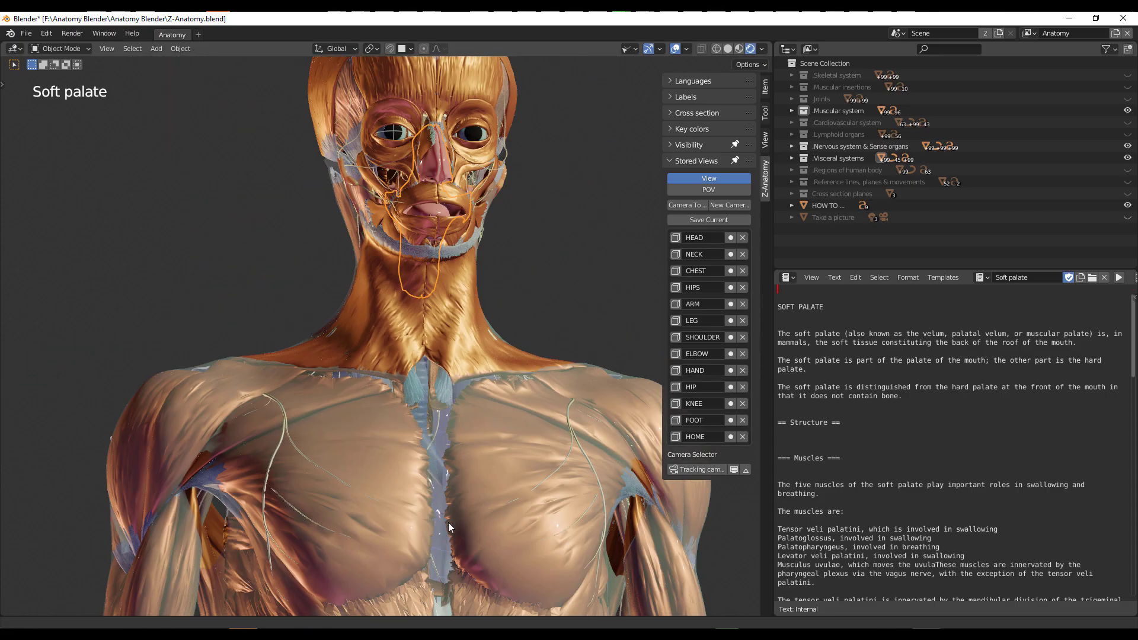
middle_click_drag(448, 521, 450, 535, "shift")
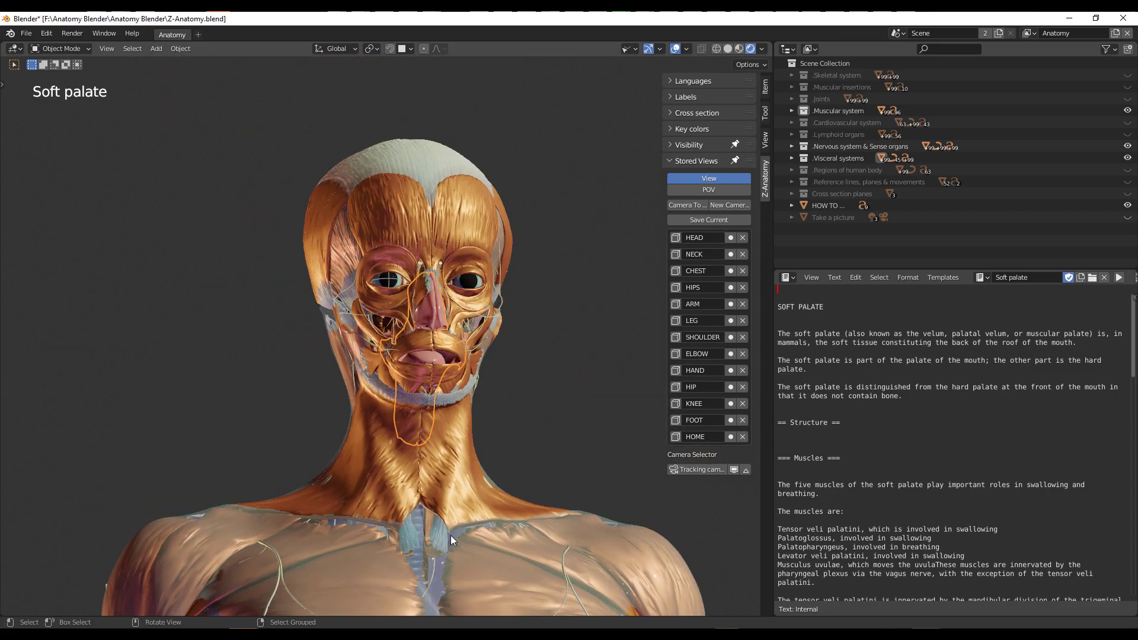
Step: Turn on the muscle key colors and compare the upper body with and without them, leaving them enabled
left_click(685, 131)
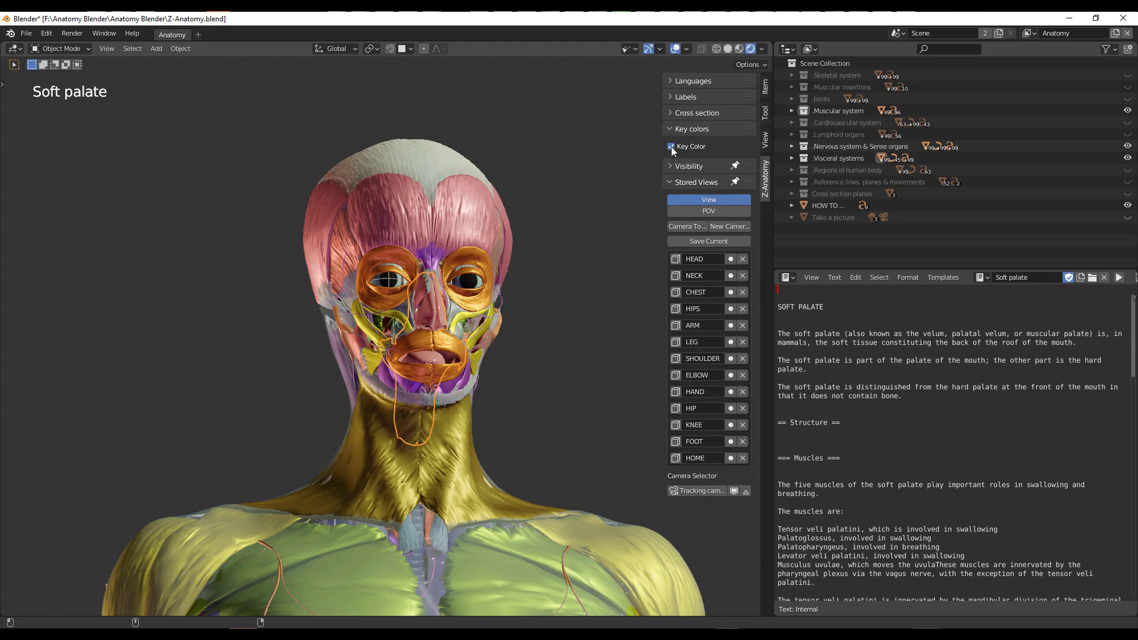
scroll(534, 421, "down", 4)
middle_click_drag(520, 339, 510, 382)
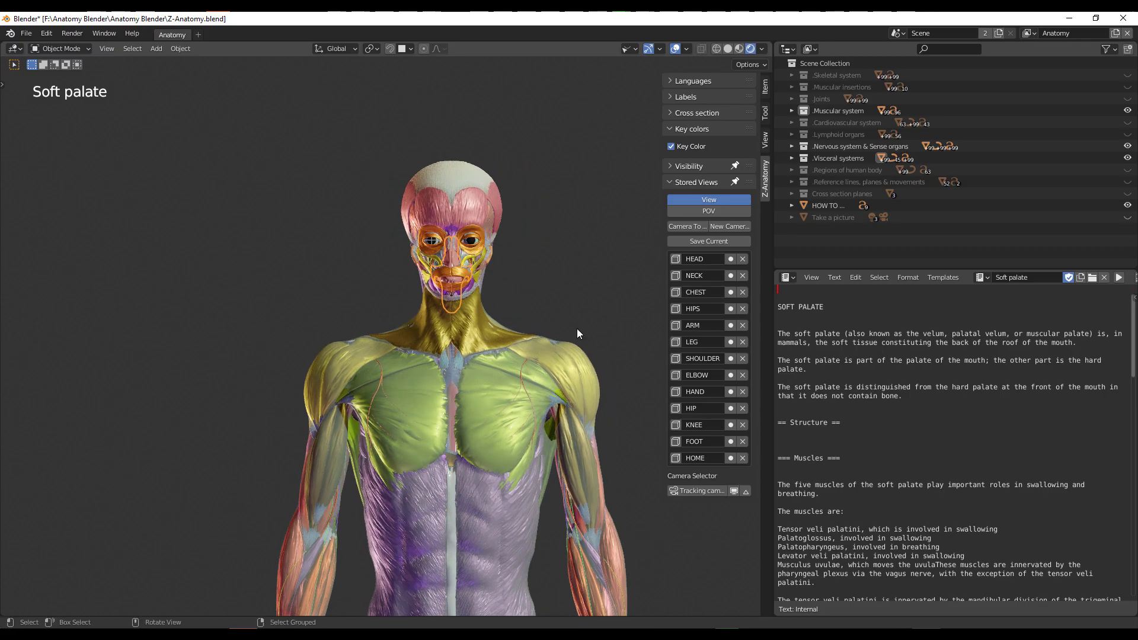
left_click(671, 147)
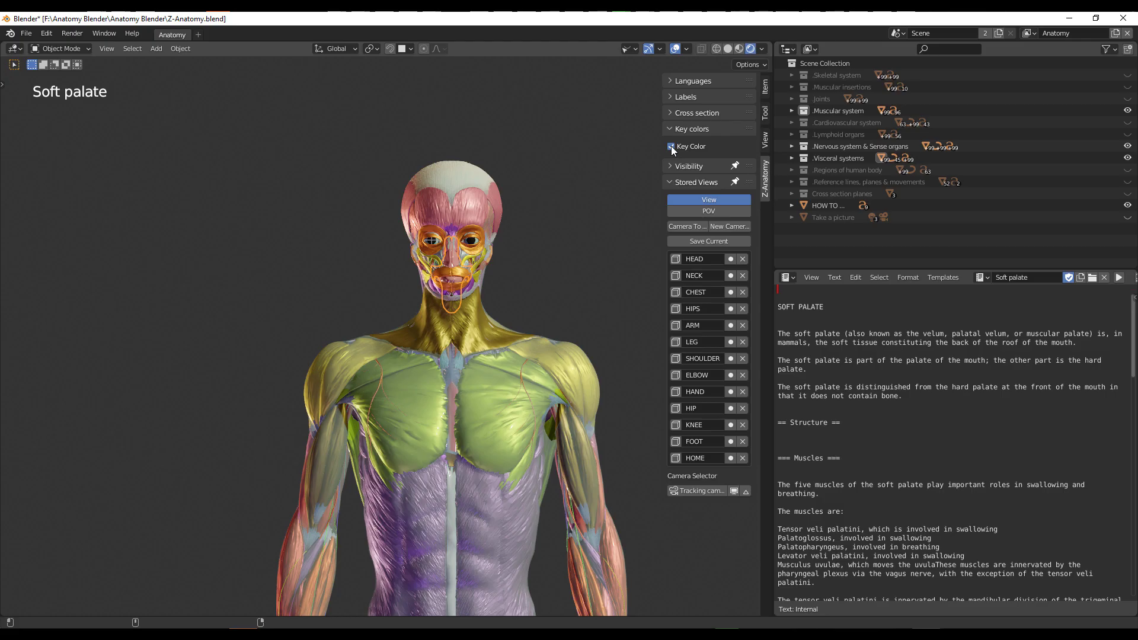
left_click(671, 147)
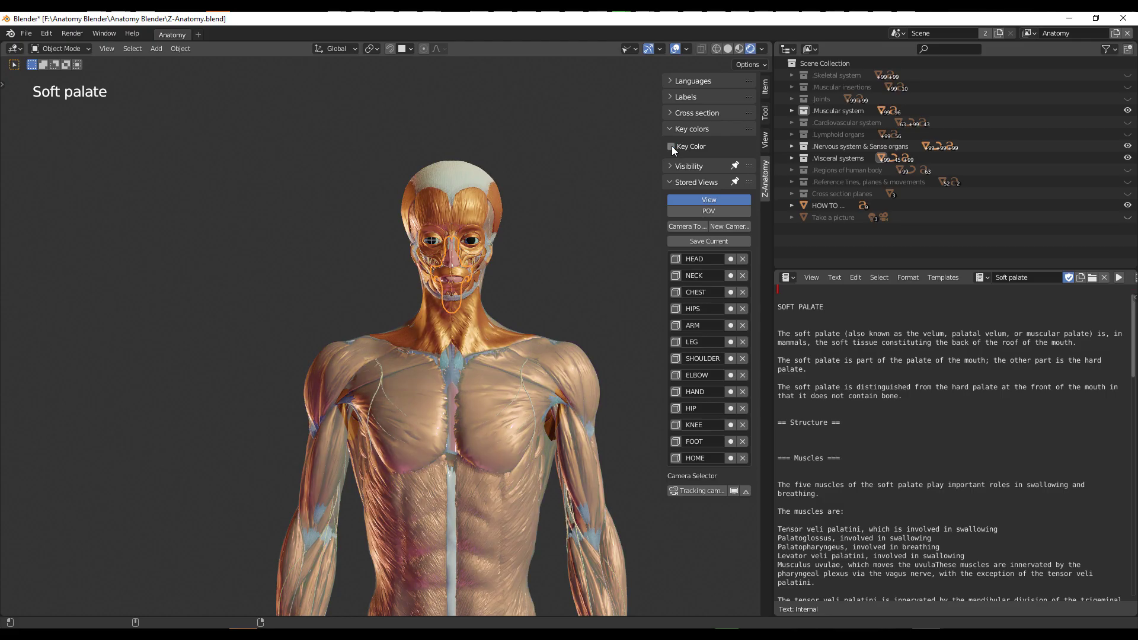
left_click(671, 146)
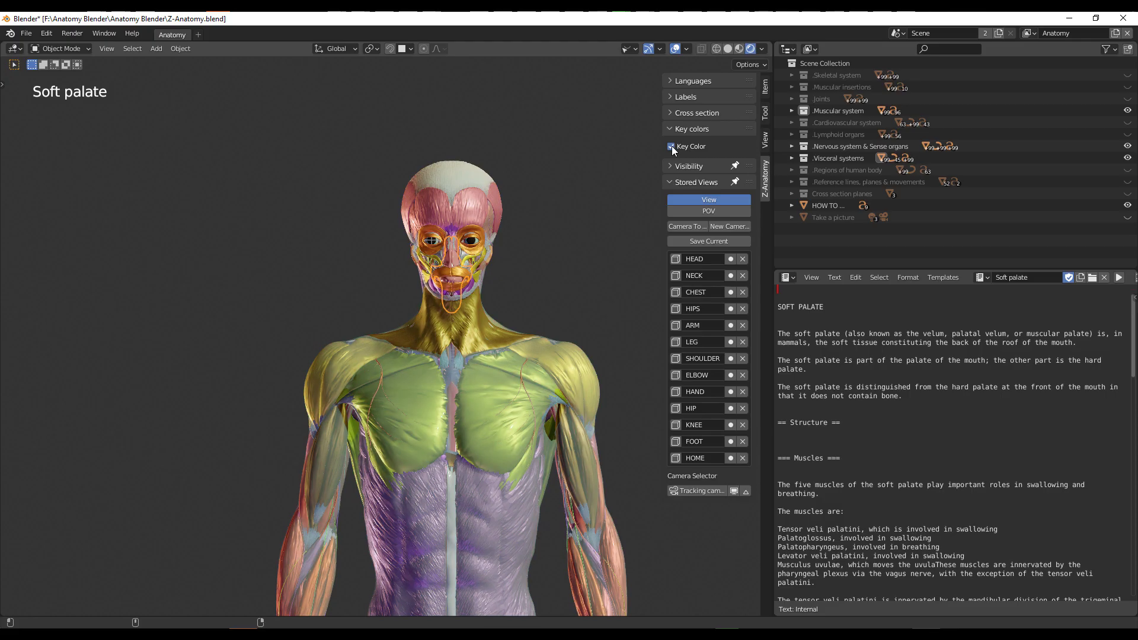
Step: Examine the color-coded muscles of the upper body from several angles
middle_click_drag(486, 407, 439, 393)
scroll(439, 394, "down", 1)
middle_click_drag(528, 462, 441, 467)
middle_click_drag(505, 403, 643, 406)
scroll(543, 422, "up", 5)
middle_click_drag(542, 422, 563, 407)
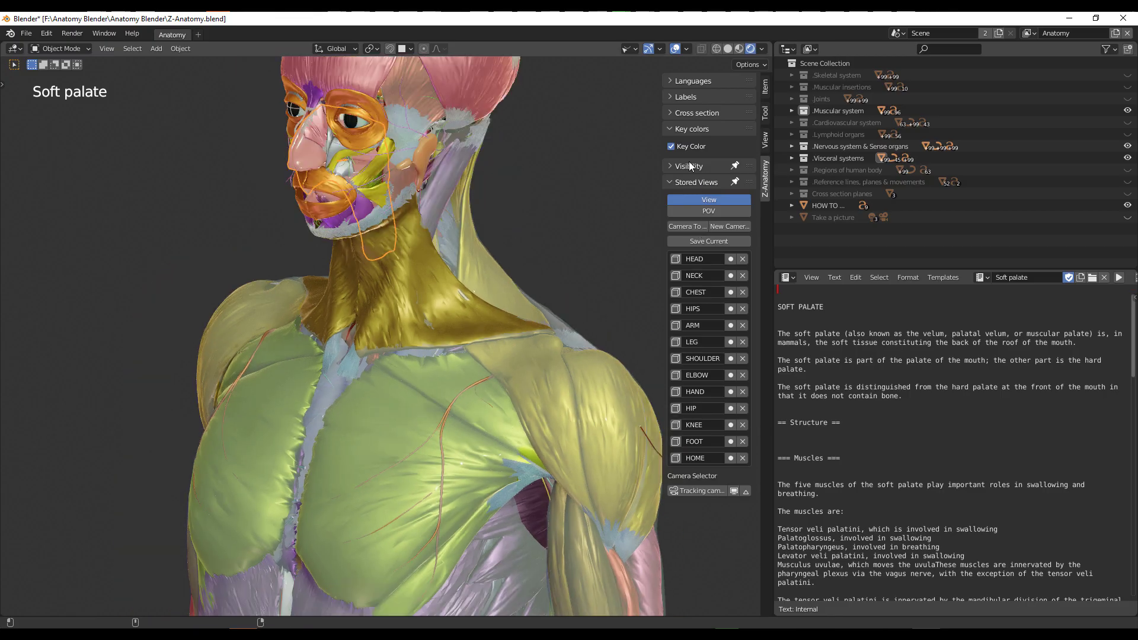
Step: Enable the group labels on the model
left_click(674, 129)
left_click(673, 97)
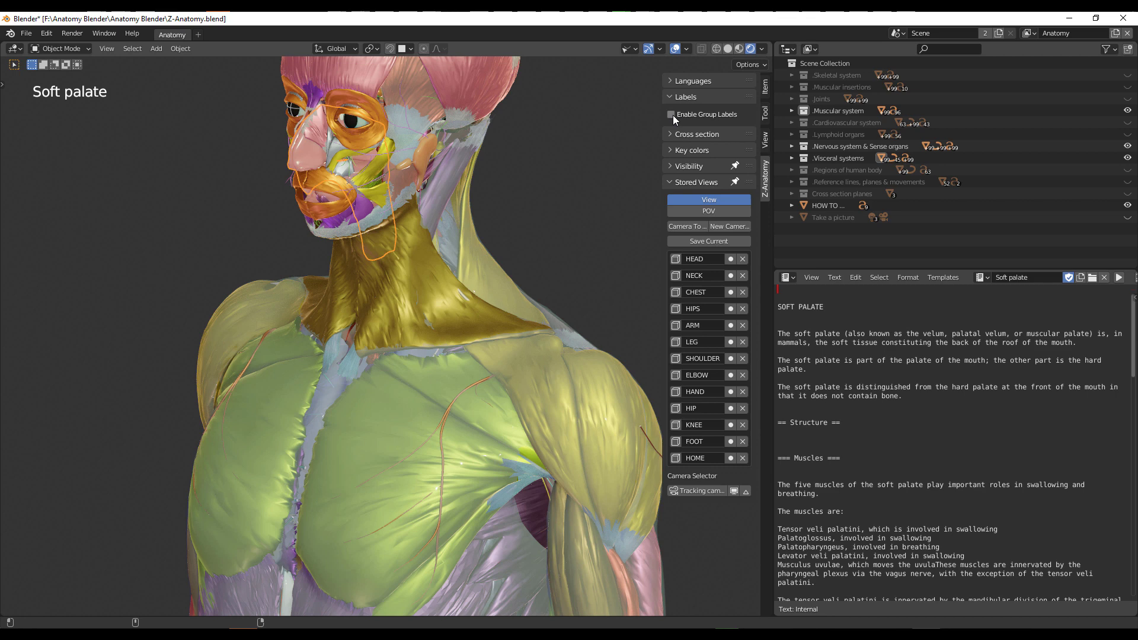
left_click(672, 114)
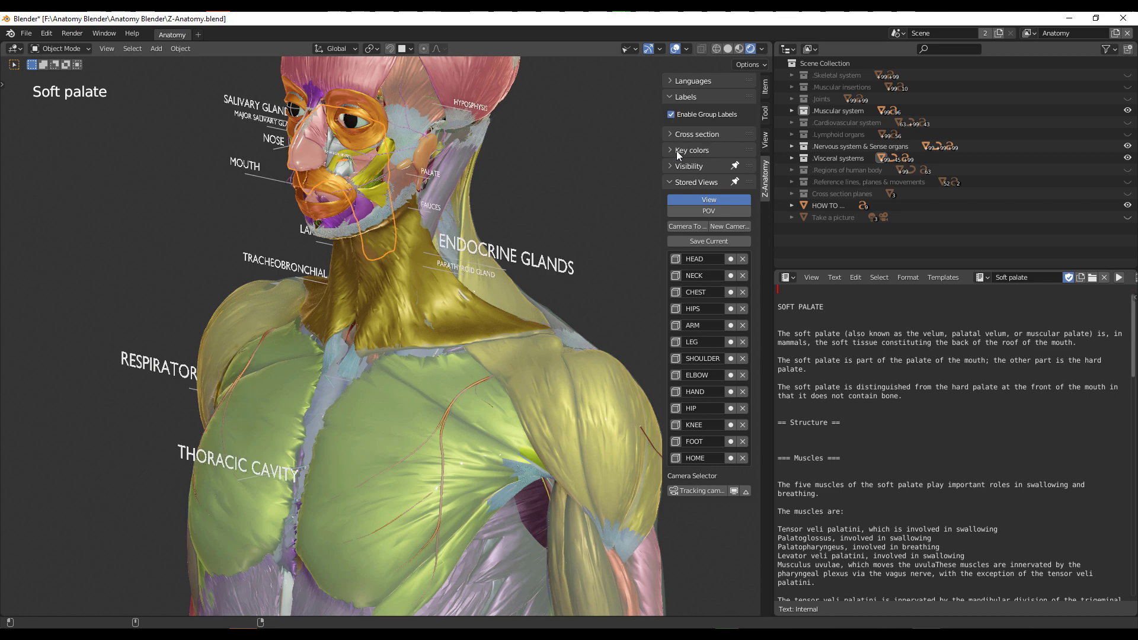
Step: Examine the group labels around the face, neck and chest from the front and side
scroll(463, 351, "down", 5)
scroll(455, 340, "up", 5)
middle_click_drag(453, 341, 351, 296)
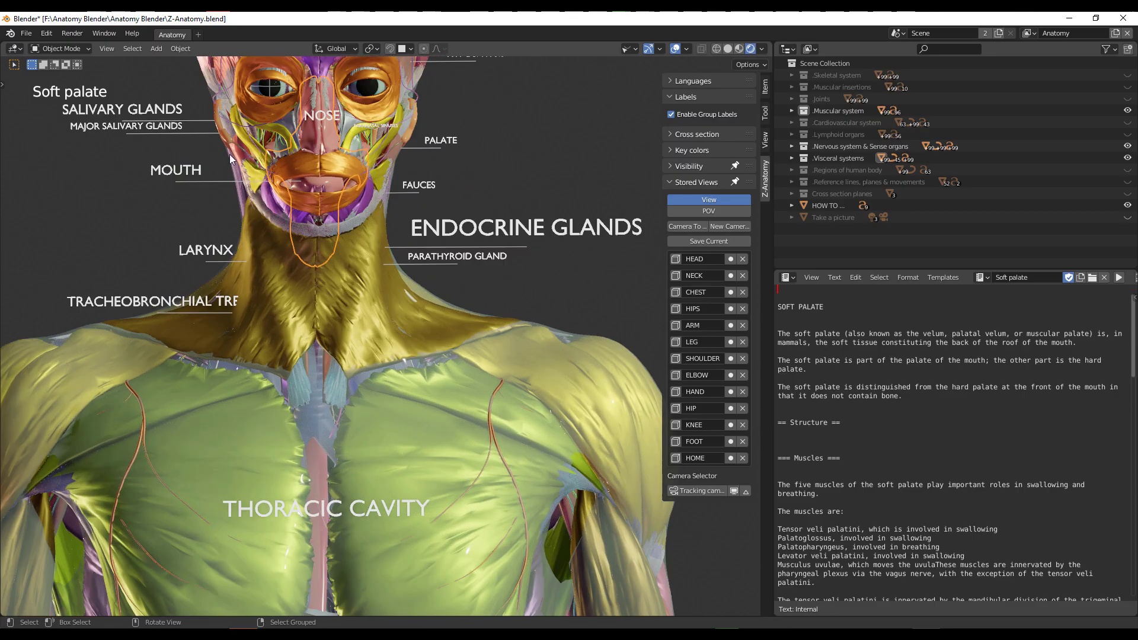
scroll(286, 210, "up", 2)
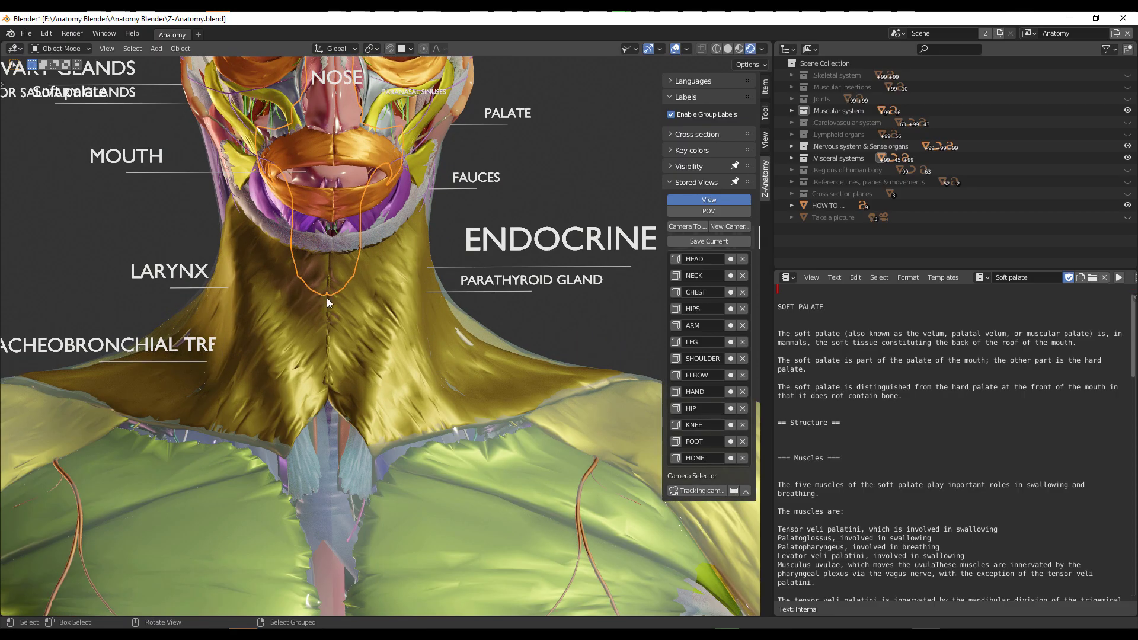
scroll(269, 238, "down", 5)
middle_click_drag(257, 235, 172, 187)
scroll(266, 181, "up", 4)
scroll(183, 182, "up", 3)
scroll(332, 261, "down", 7)
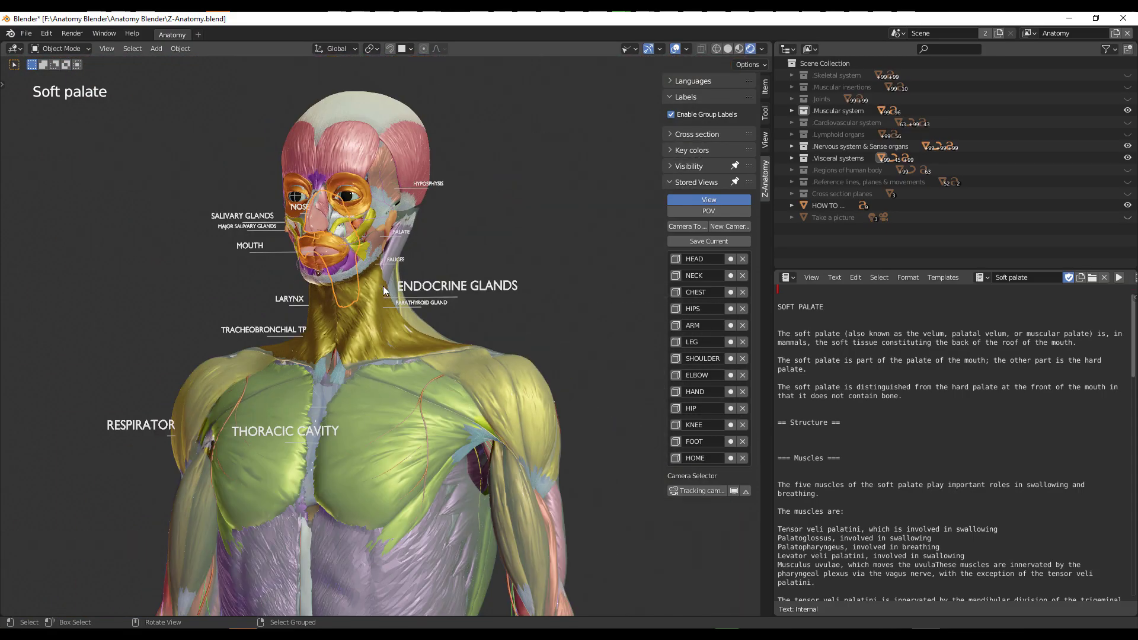
middle_click_drag(516, 320, 446, 322)
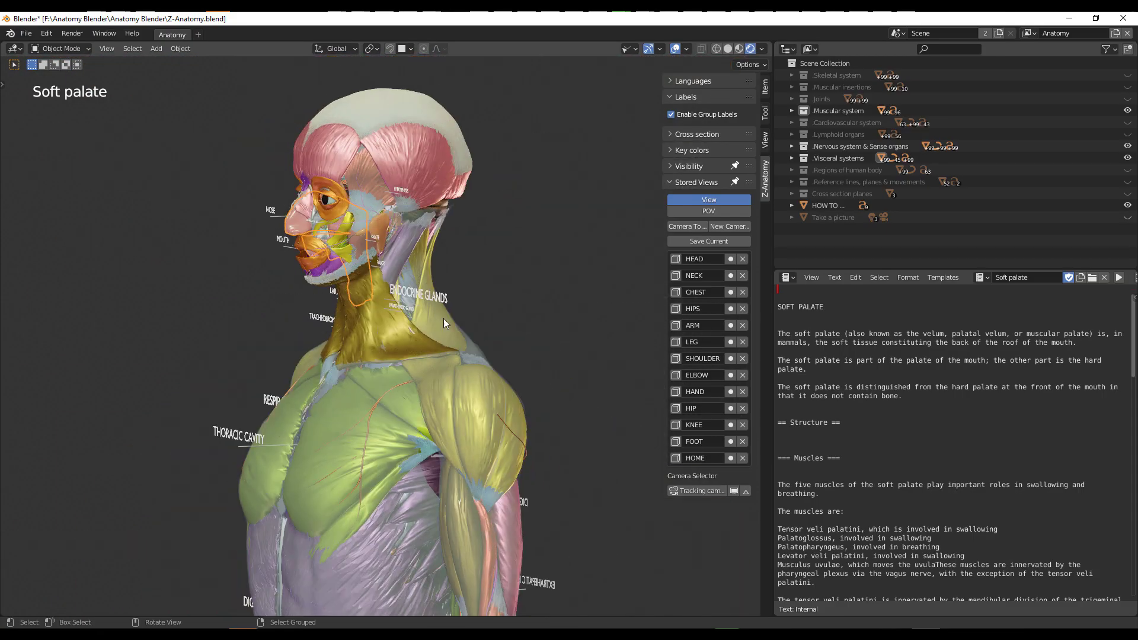
Step: Turn off the group labels and look at the color-coded face and neck muscles up close
left_click(670, 95)
left_click(671, 81)
left_click(671, 81)
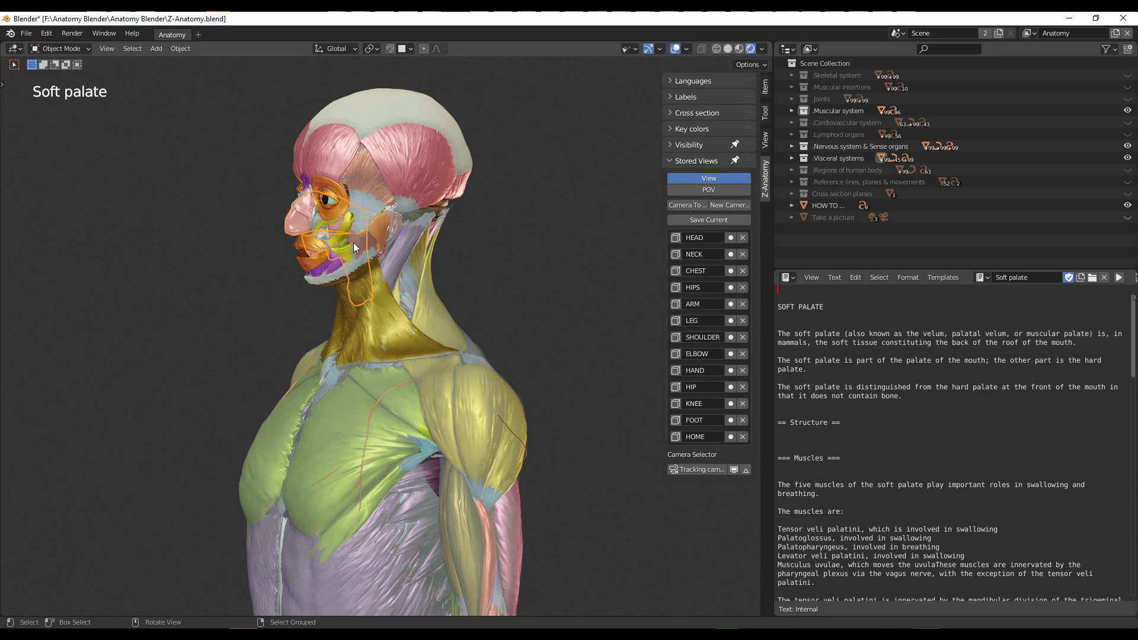
scroll(353, 243, "up", 5)
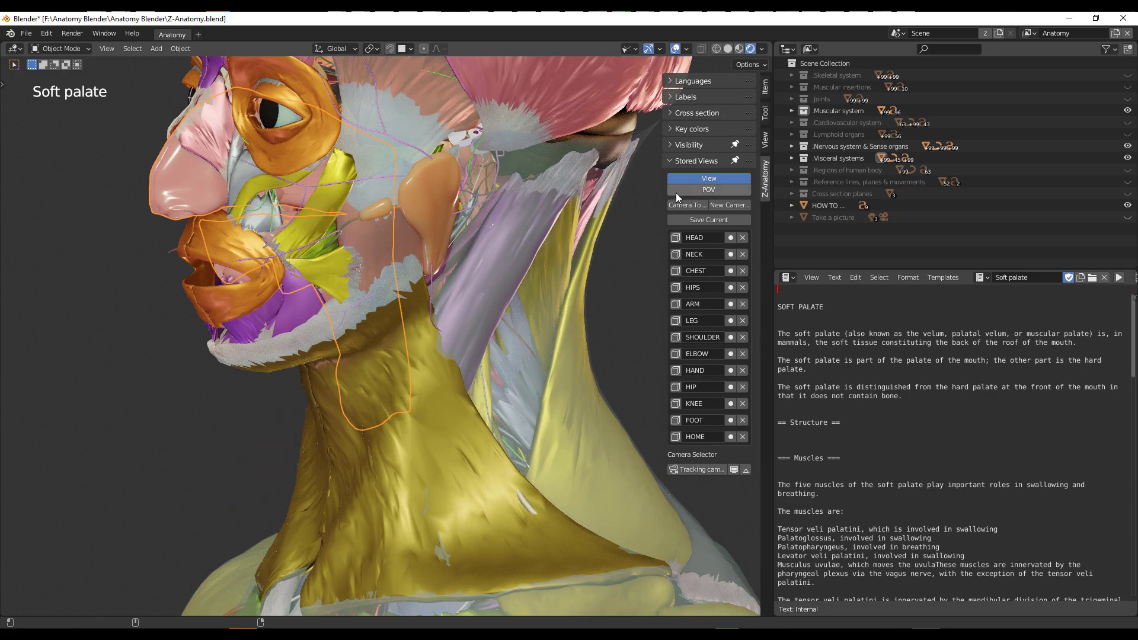
middle_click_drag(373, 304, 226, 226)
middle_click_drag(205, 315, 312, 218)
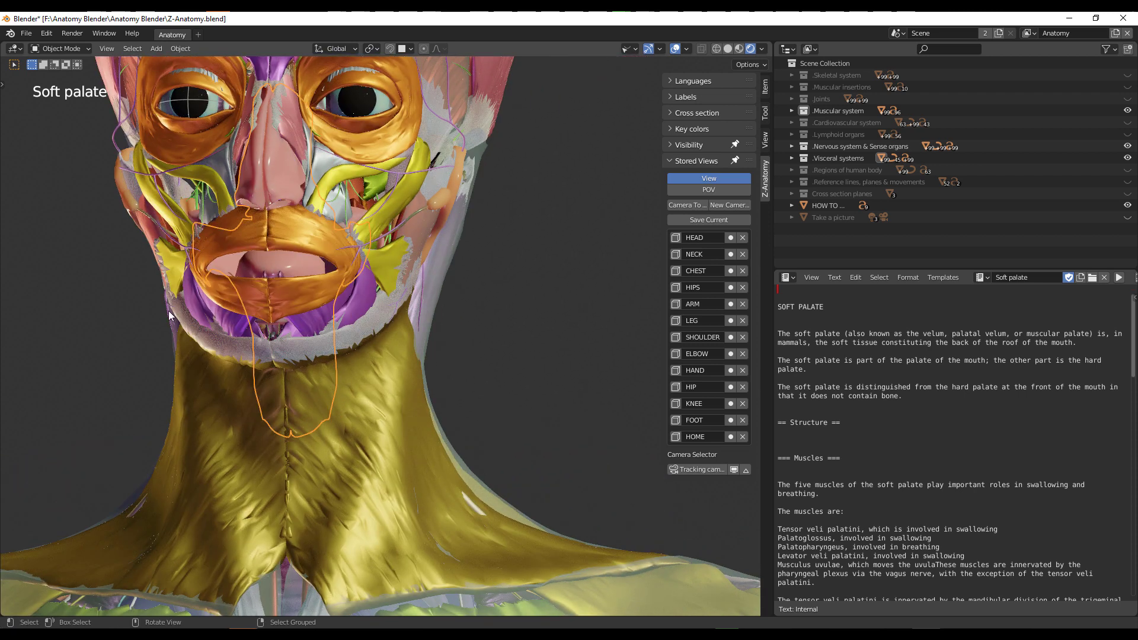